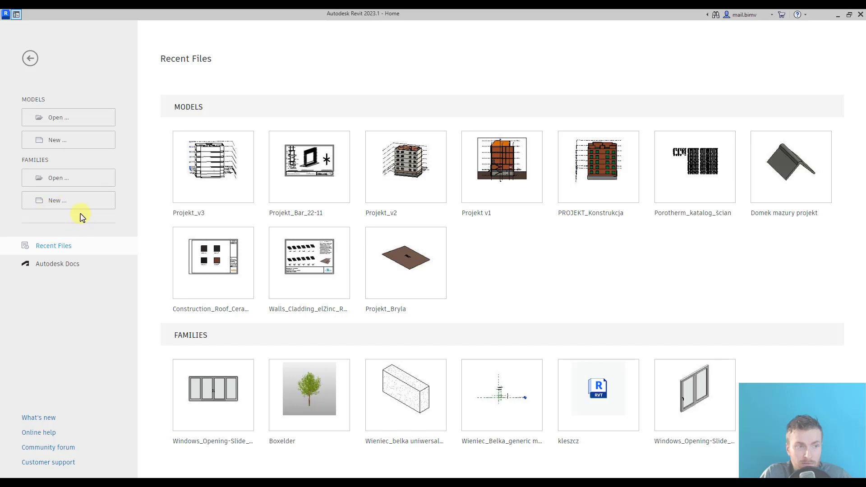
# - Start a new family, open the English folder of family templates and widen the file name column
pyautogui.click(45, 204)
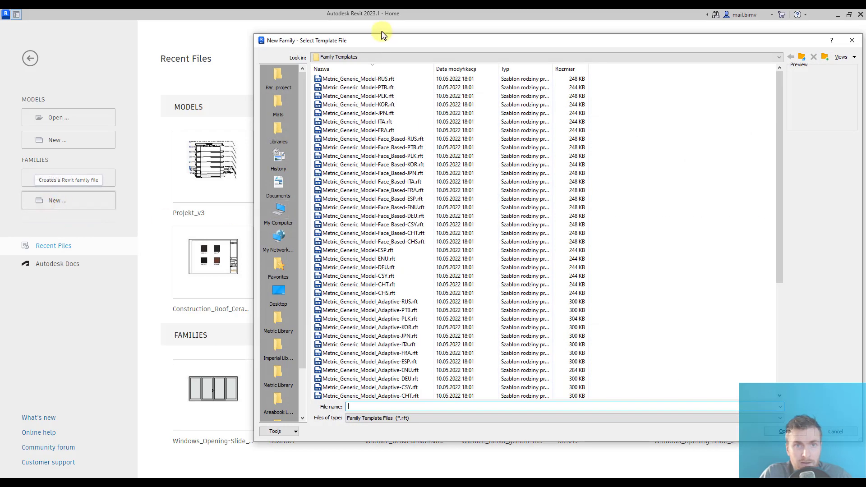
pyautogui.moveTo(368, 45); pyautogui.dragTo(275, 47)
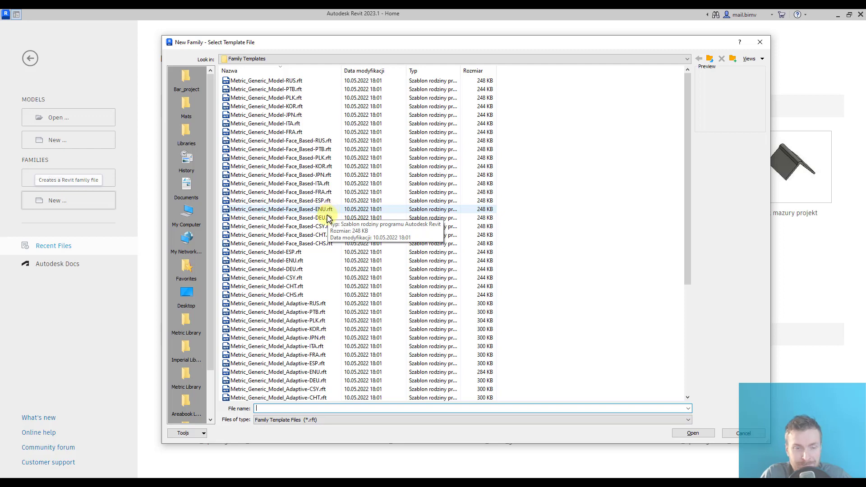
pyautogui.scroll(-5, 284, 165)
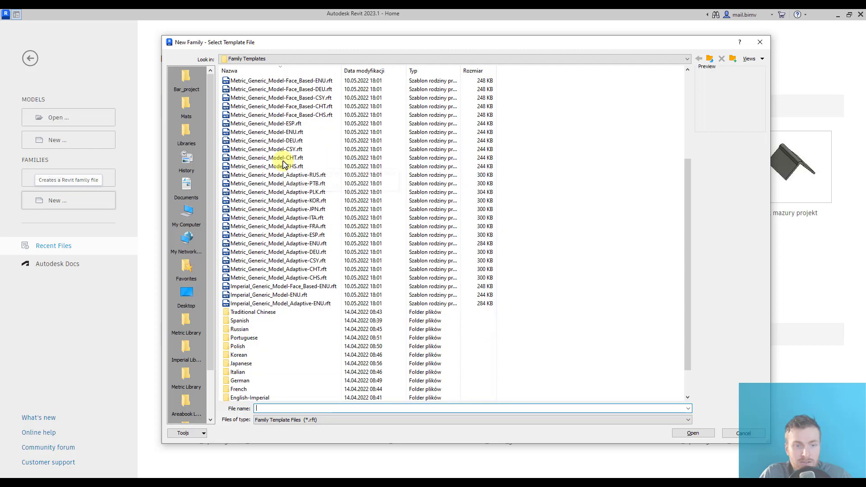
pyautogui.scroll(5, 253, 280)
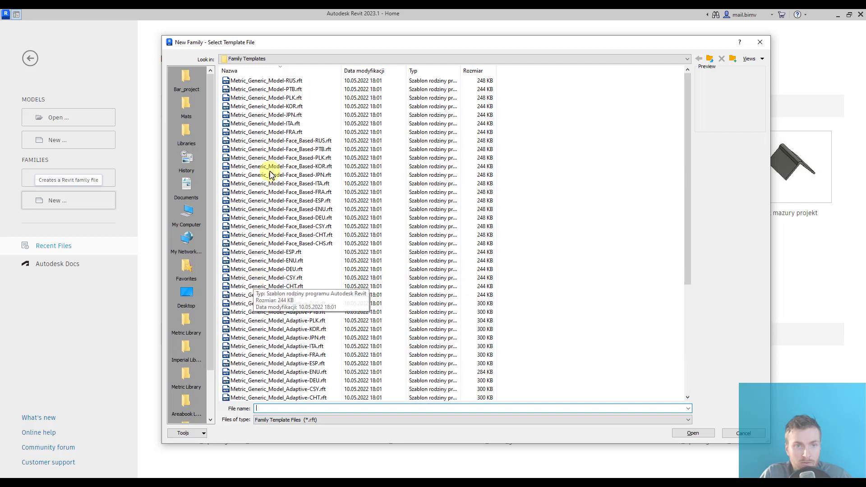
pyautogui.scroll(-6, 273, 171)
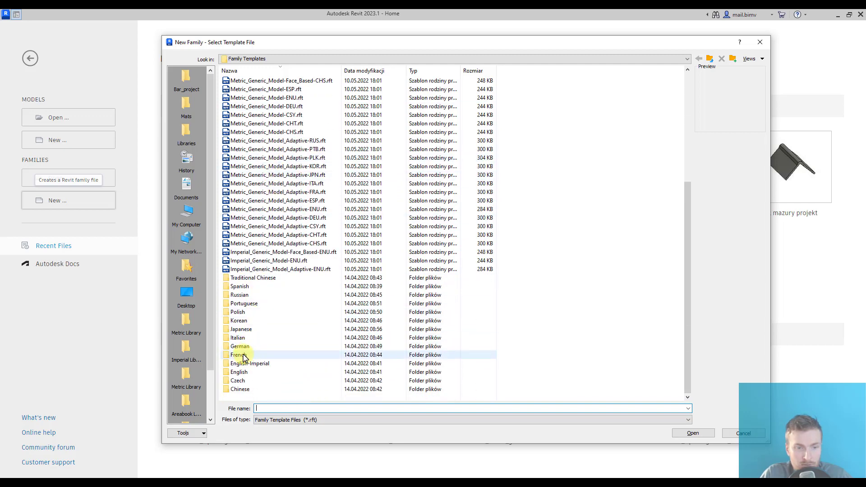
pyautogui.doubleClick(244, 373)
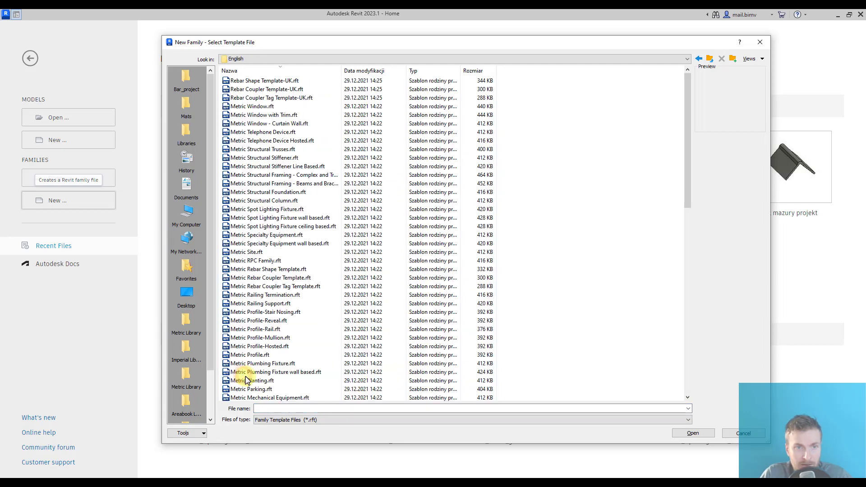
pyautogui.moveTo(341, 71); pyautogui.dragTo(424, 73)
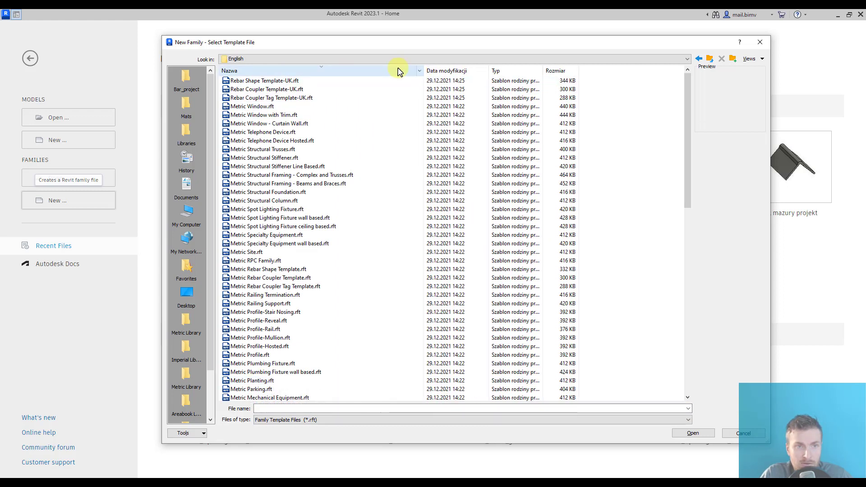
# - Preview the Metric Window, Metric Railing Support and Metric Parking family templates
pyautogui.click(232, 107)
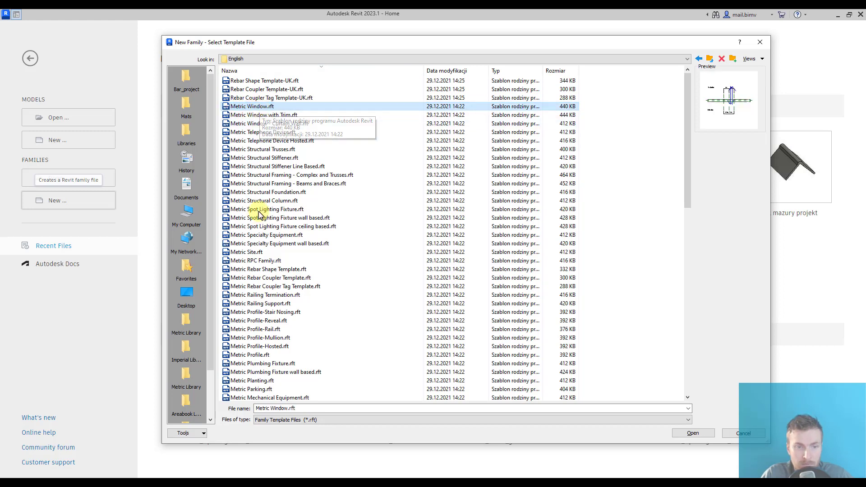
pyautogui.click(255, 304)
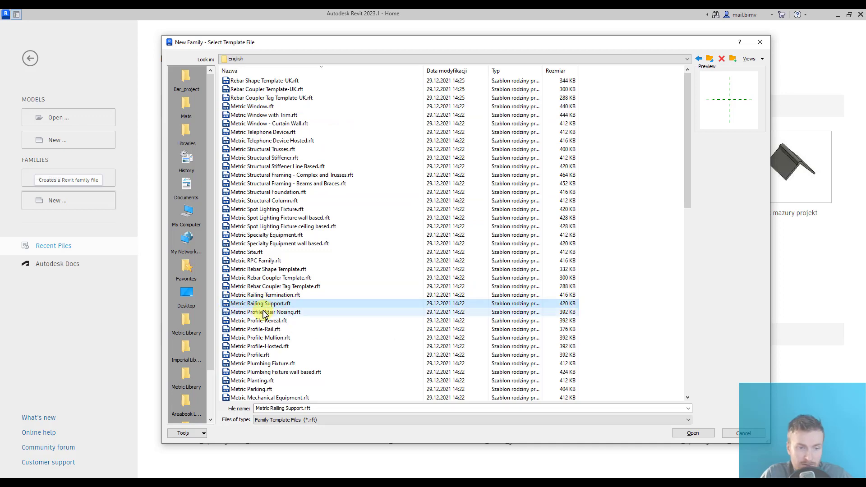
pyautogui.scroll(-2, 261, 311)
pyautogui.click(252, 338)
pyautogui.scroll(-8, 252, 338)
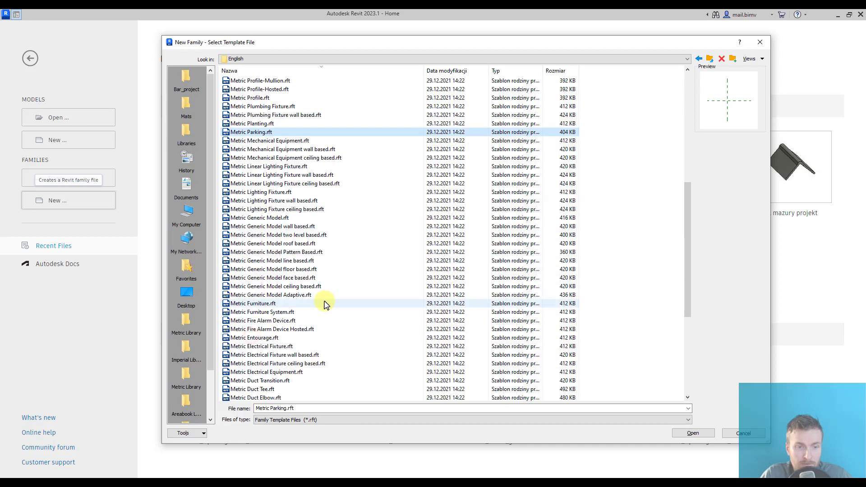
# - Preview the Metric Generic Model templates: Adaptive, standard, wall based, two level based, line based, floor based and face based
pyautogui.click(256, 295)
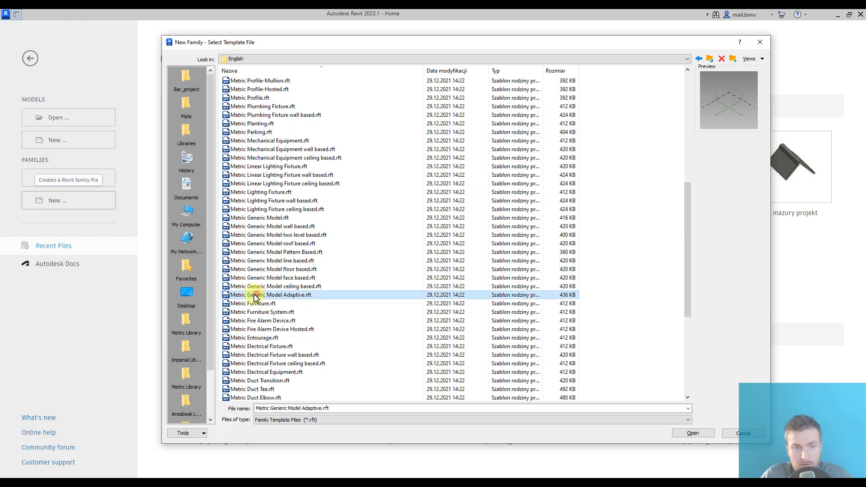
pyautogui.click(258, 219)
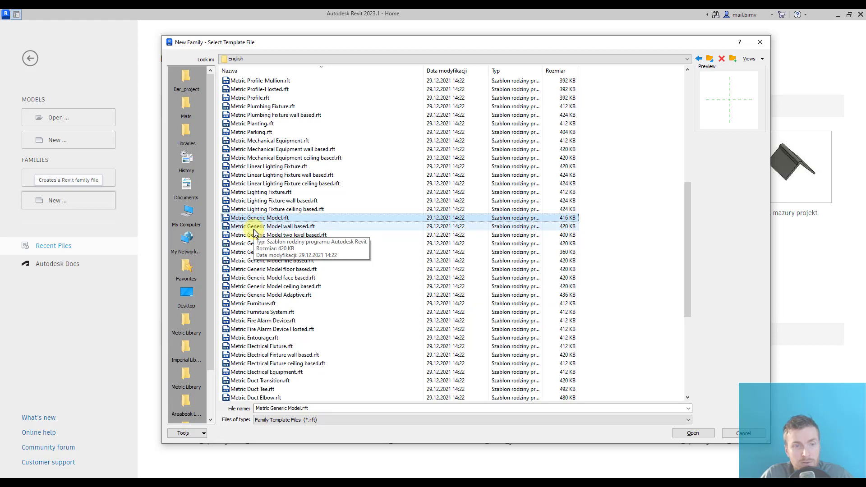
pyautogui.click(256, 227)
pyautogui.click(280, 236)
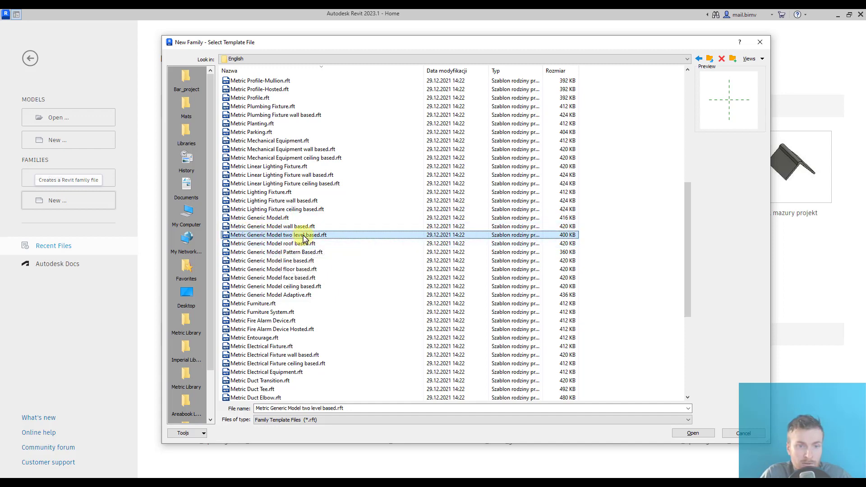
pyautogui.click(266, 262)
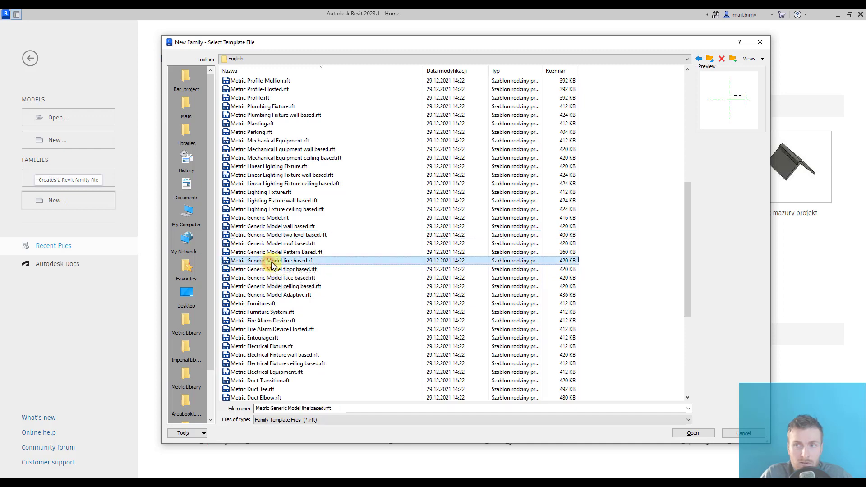
pyautogui.click(225, 271)
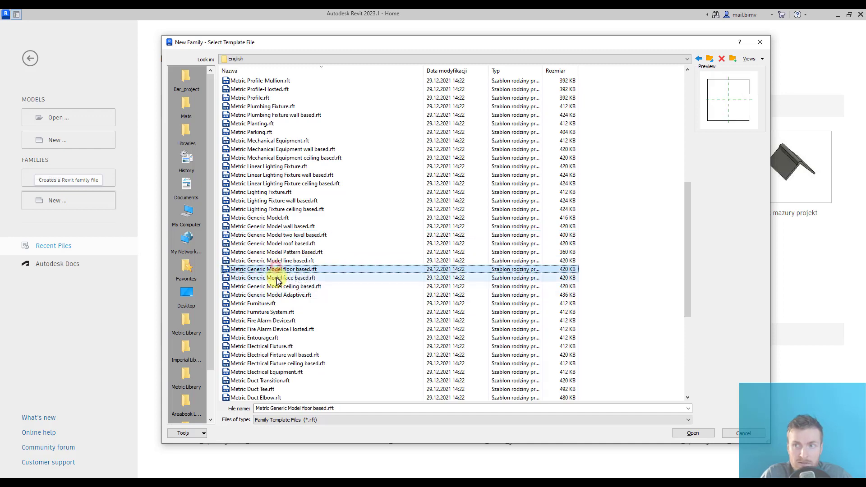
pyautogui.click(277, 278)
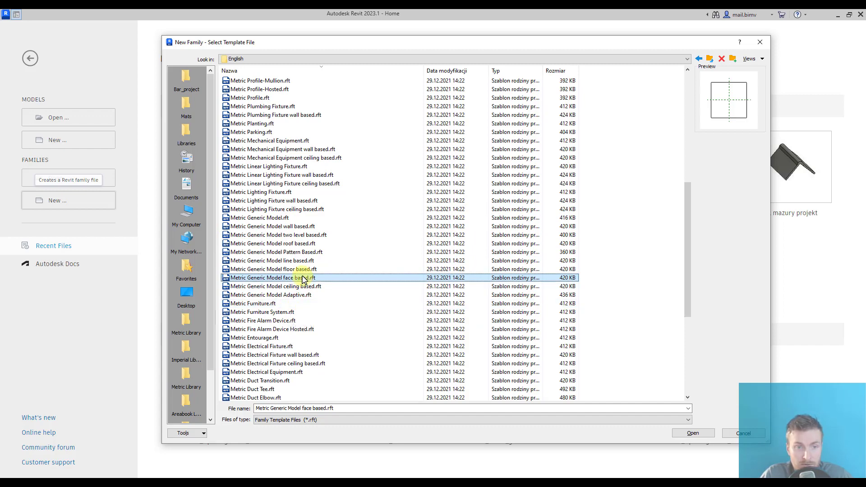
# - Create the new family from the Metric Window.rft template
pyautogui.scroll(10, 276, 255)
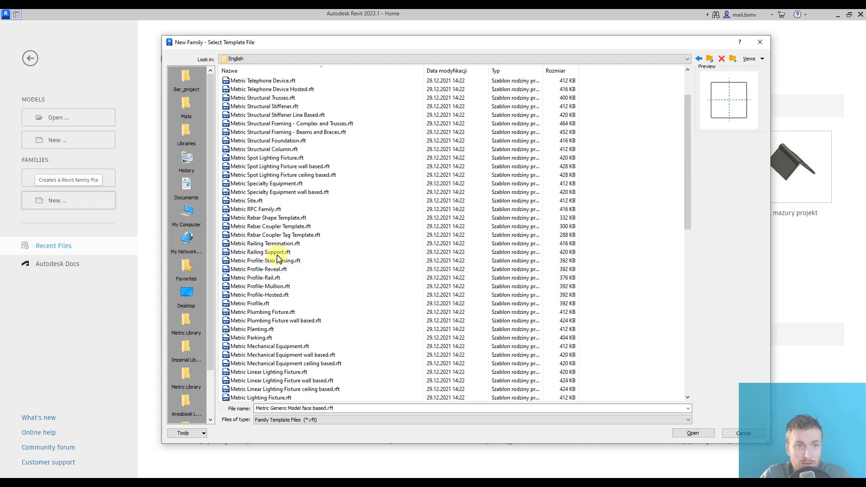
pyautogui.click(255, 107)
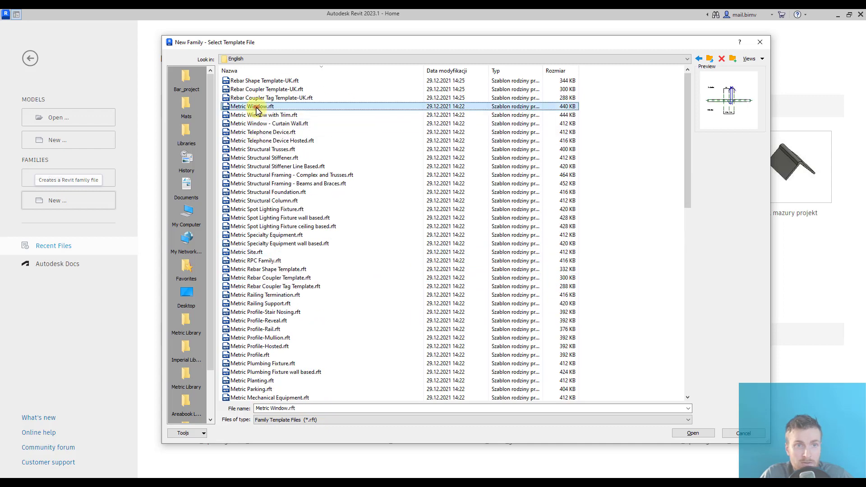
pyautogui.click(703, 434)
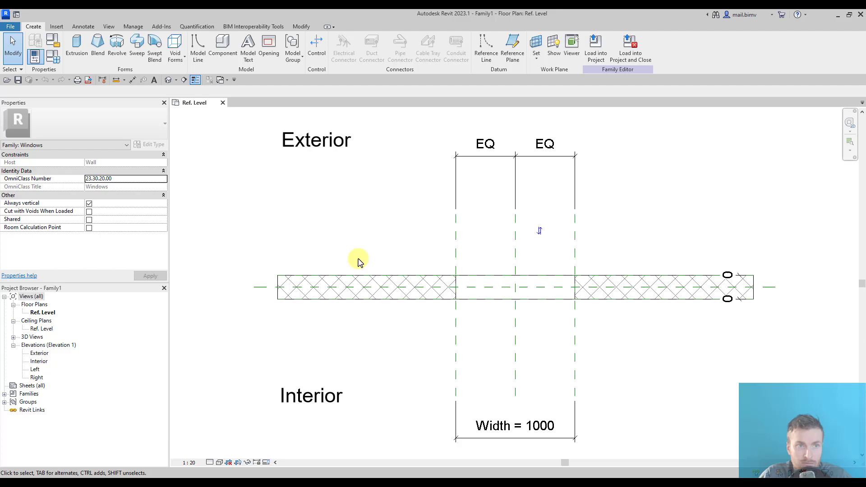
# - Inspect the window family's host wall and opening in the default 3D view, then close that view
pyautogui.click(169, 80)
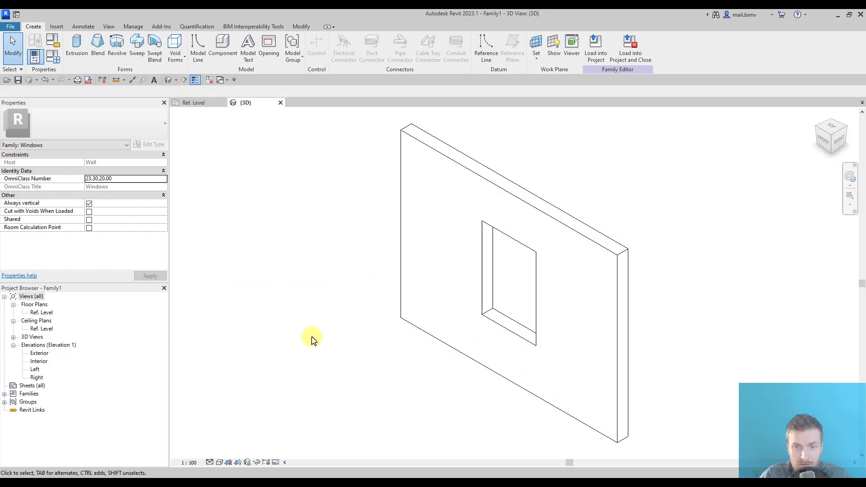
pyautogui.keyDown('shift'); pyautogui.moveTo(311, 339); pyautogui.dragTo(394, 304, button='middle'); pyautogui.keyUp('shift')
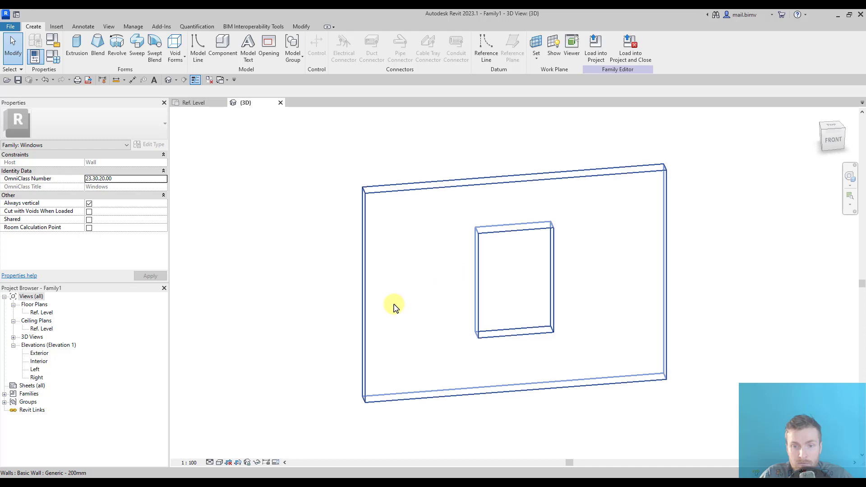
pyautogui.click(533, 193)
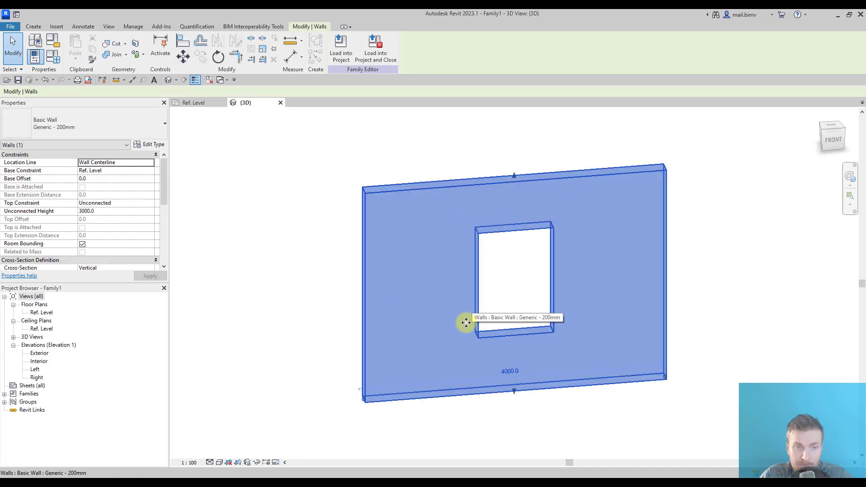
pyautogui.middleClick(240, 105)
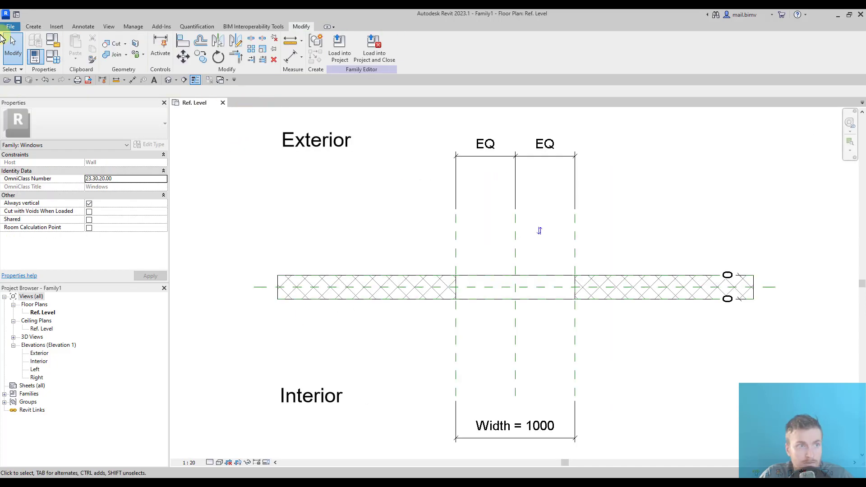
# - Create a family from Metric Rebar Shape Template.rft in the English template folder, then close it
pyautogui.click(10, 27)
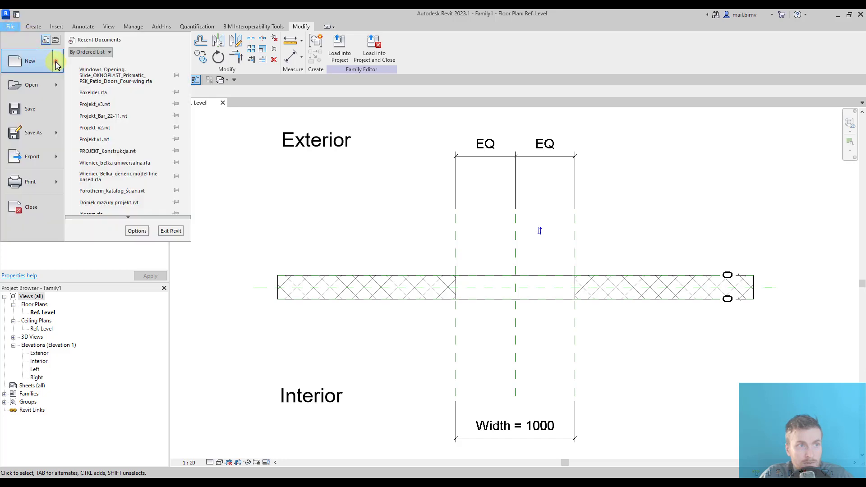
pyautogui.moveTo(57, 66)
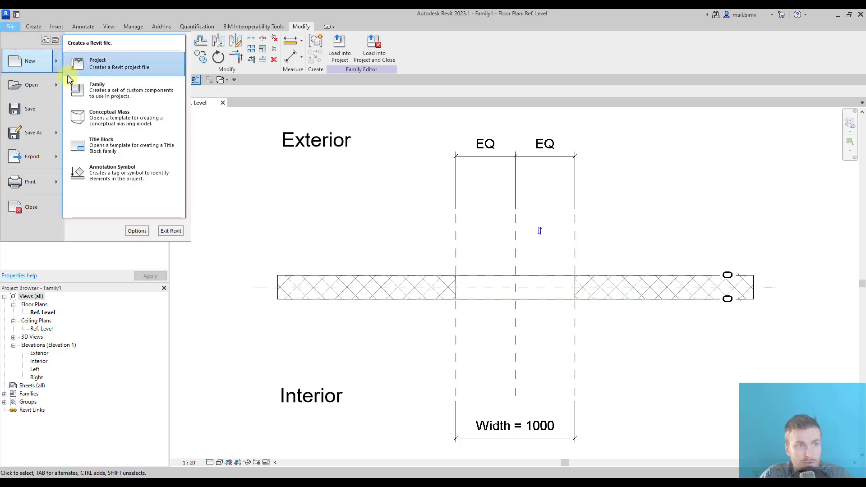
pyautogui.click(58, 63)
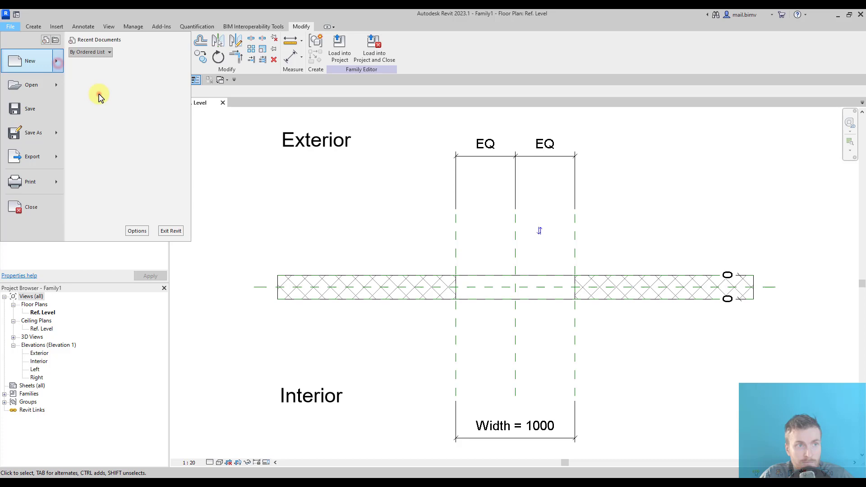
pyautogui.click(100, 98)
pyautogui.scroll(-8, 276, 329)
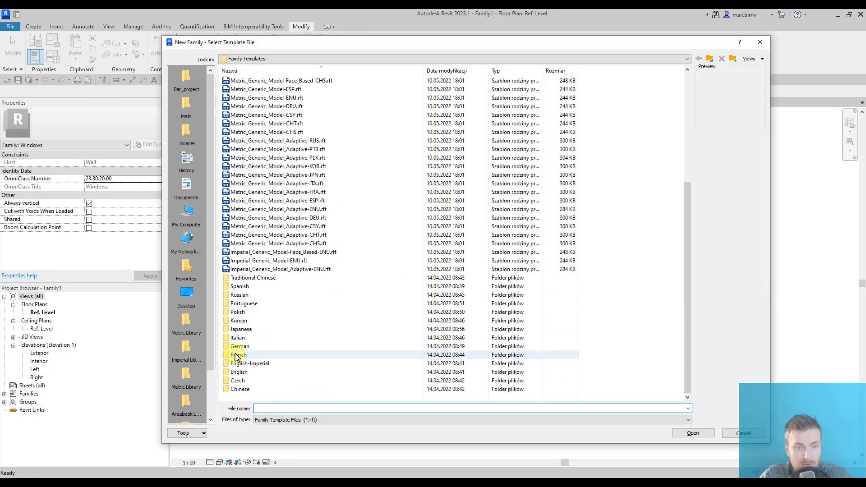
pyautogui.doubleClick(241, 373)
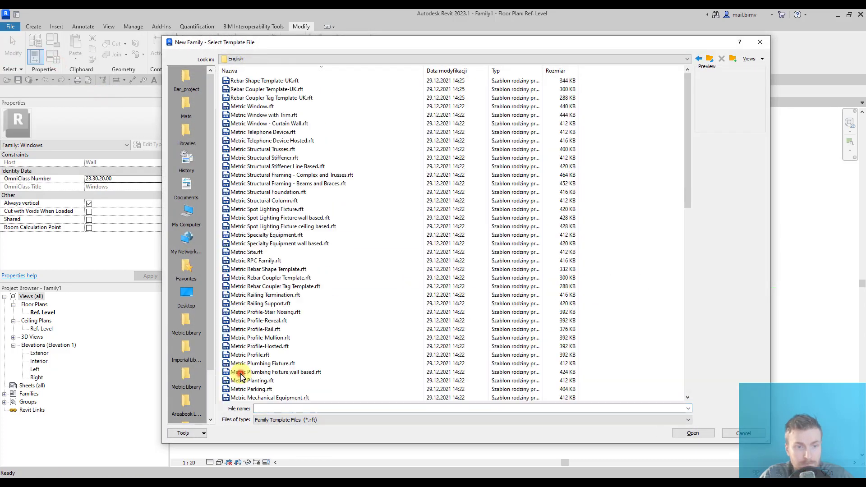
pyautogui.click(252, 269)
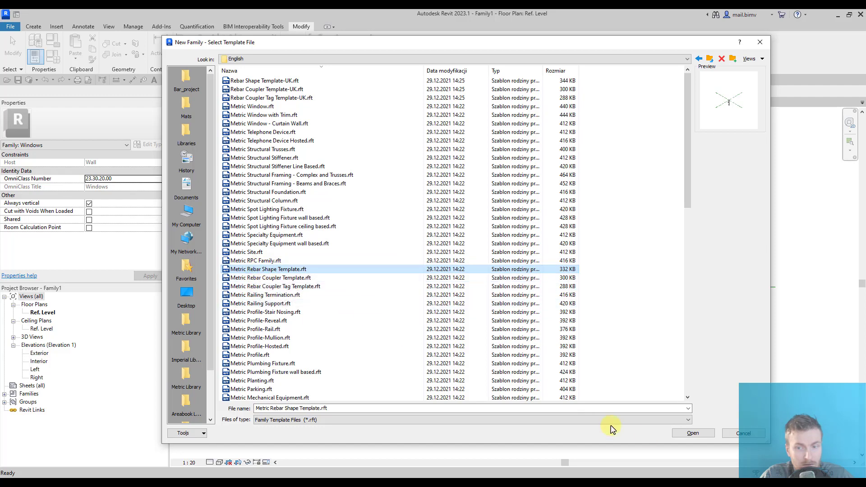
pyautogui.click(686, 432)
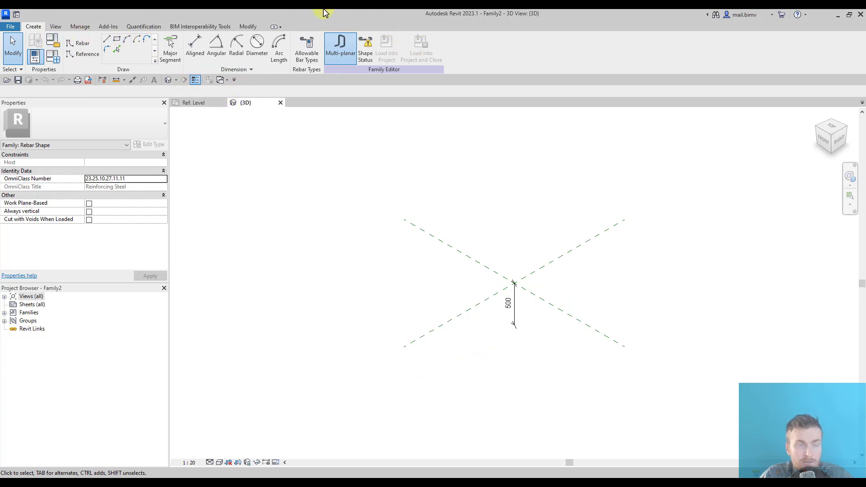
pyautogui.click(280, 102)
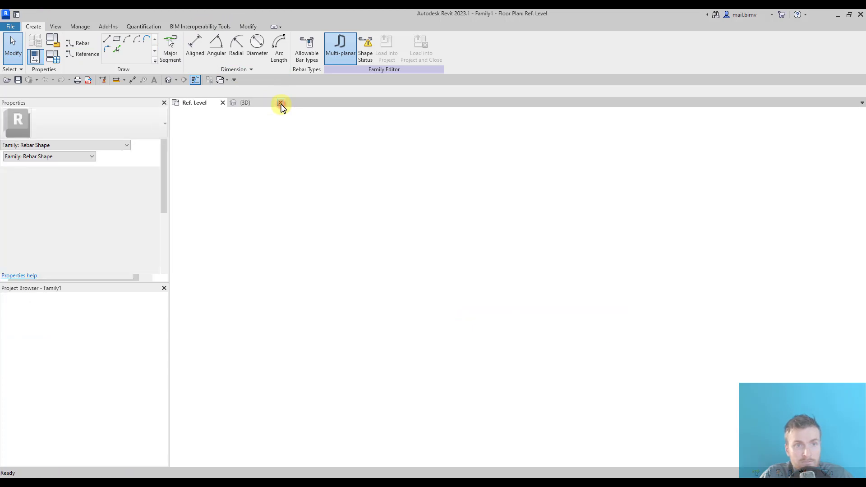
# - Start a new family and browse the English template folder to the Metric Generic Model templates
pyautogui.click(10, 26)
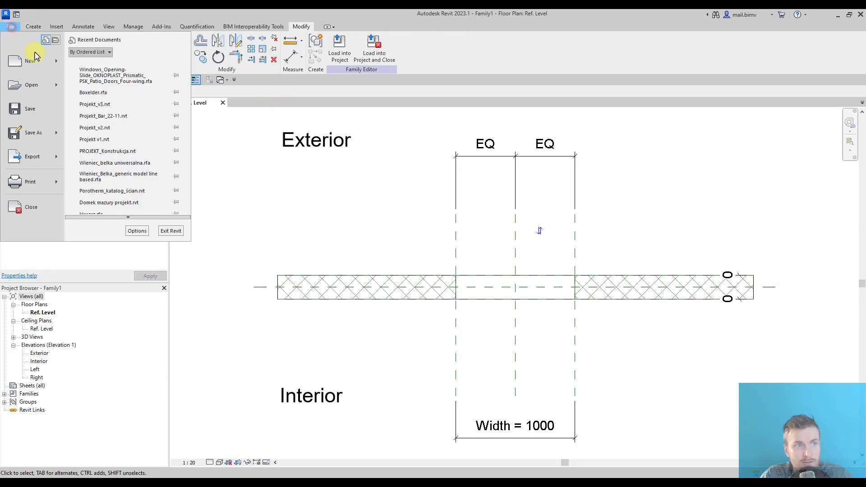
pyautogui.moveTo(57, 62)
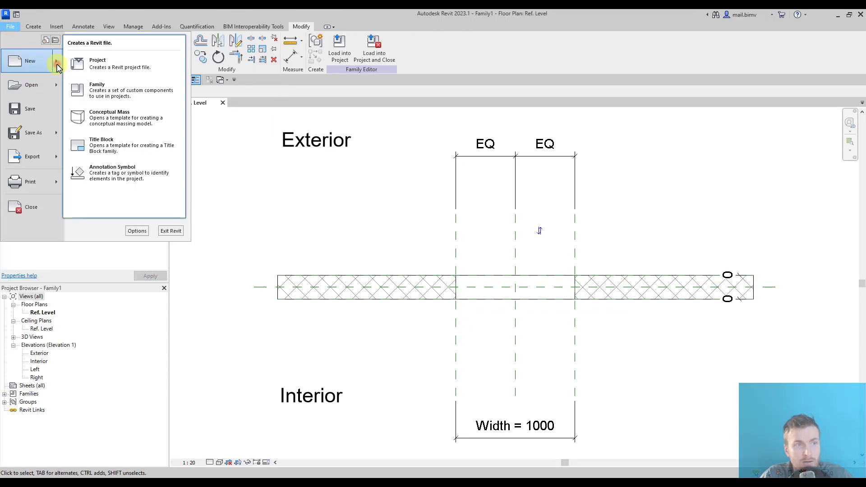
pyautogui.click(89, 87)
pyautogui.scroll(-4, 325, 329)
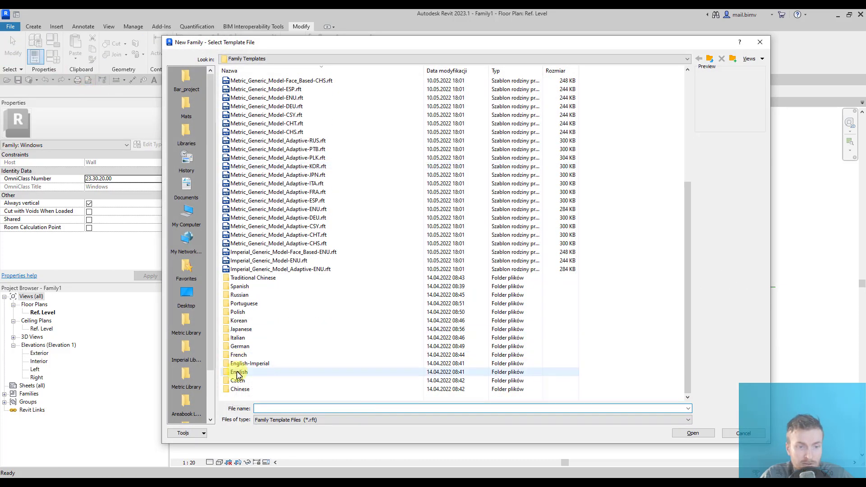
pyautogui.doubleClick(238, 372)
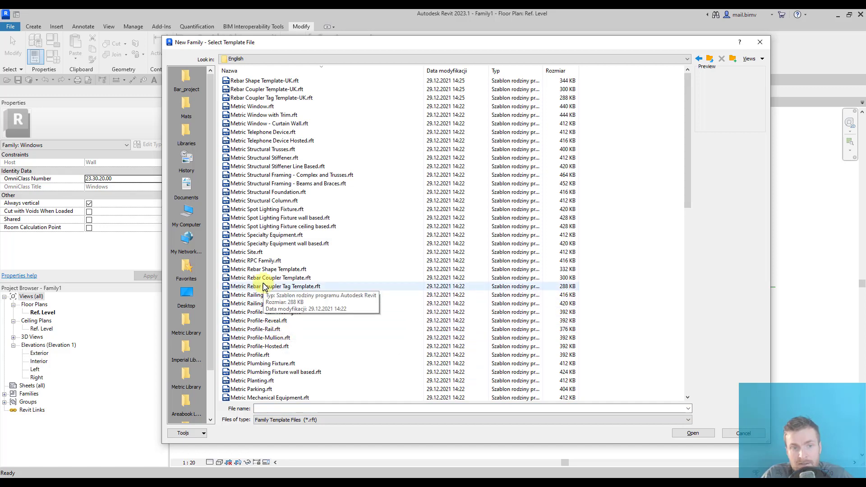
pyautogui.scroll(-9, 268, 316)
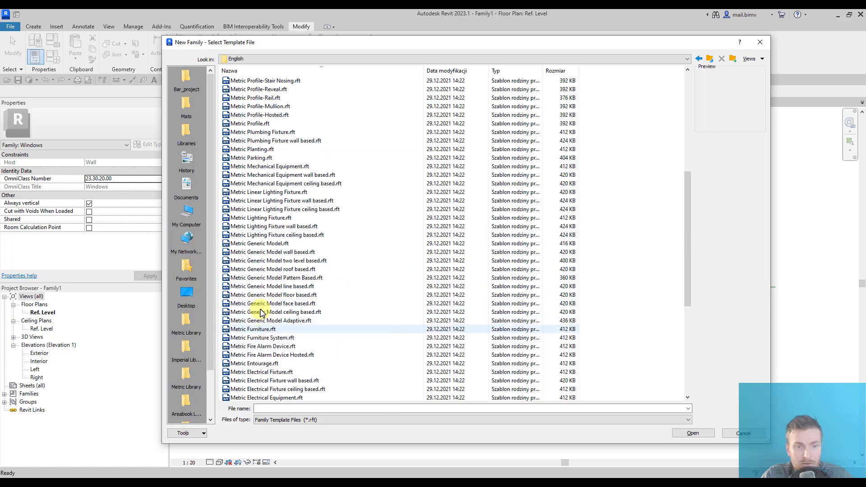
# - Compare the Metric Generic Model template previews and create a family from Metric Generic Model face based.rft
pyautogui.click(263, 244)
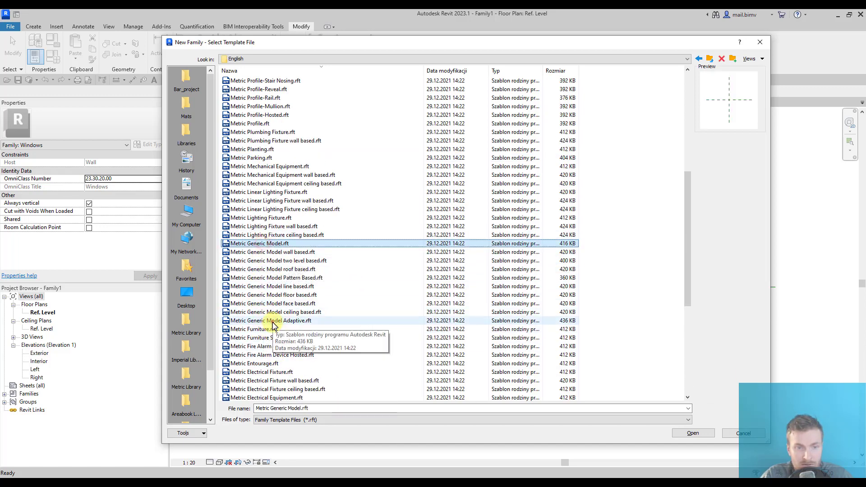
pyautogui.click(275, 295)
pyautogui.click(276, 252)
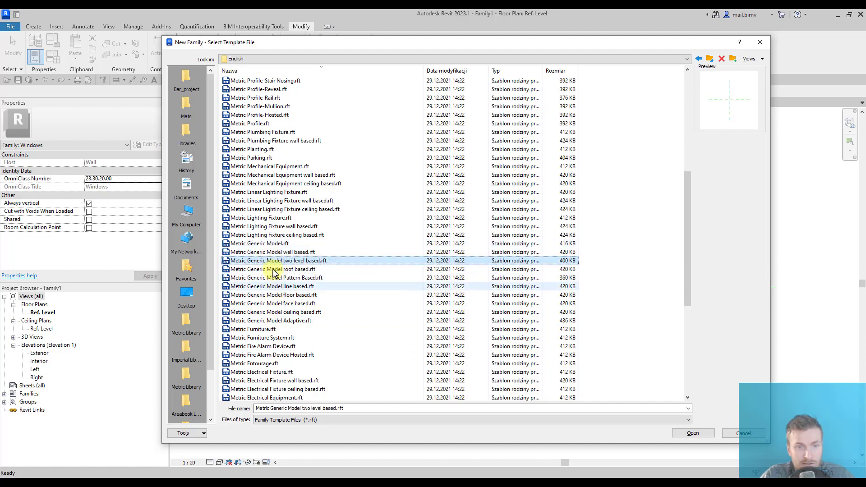
pyautogui.click(273, 269)
pyautogui.click(271, 303)
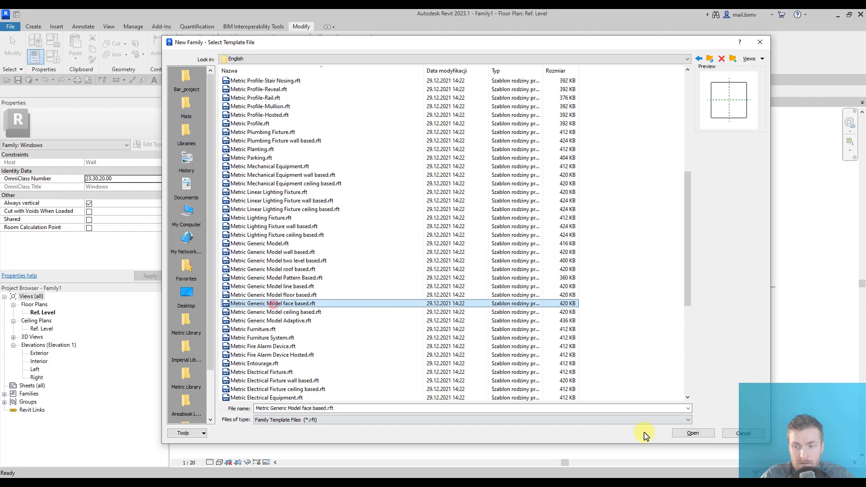
pyautogui.click(693, 435)
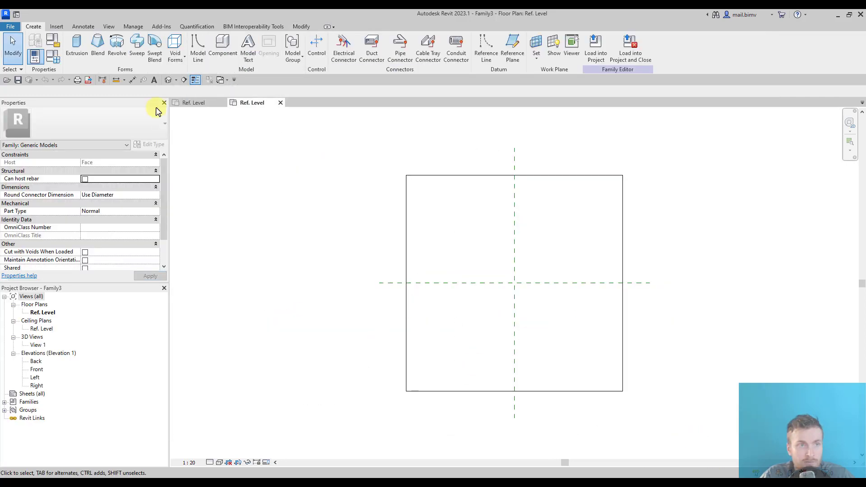
# - Inspect the face-based host in the default 3D view, then review the available family categories including Windows without applying a change
pyautogui.click(167, 80)
pyautogui.keyDown('shift'); pyautogui.moveTo(441, 348); pyautogui.dragTo(560, 251, button='middle'); pyautogui.keyUp('shift')
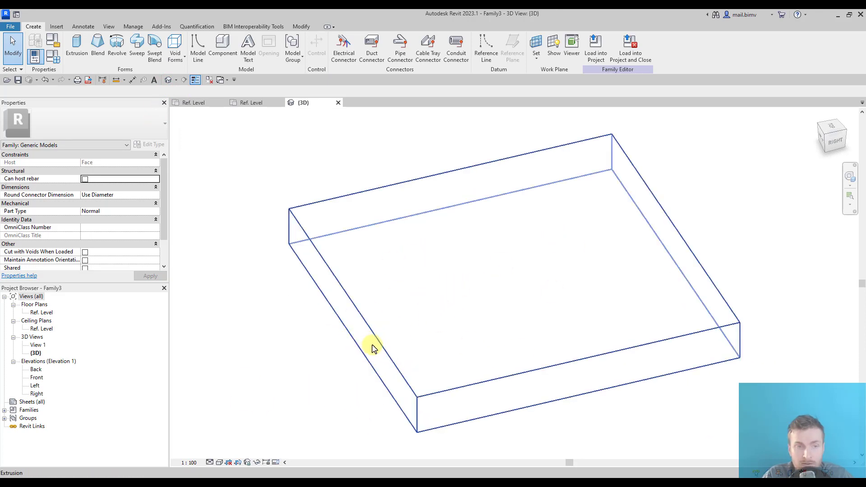
pyautogui.click(56, 47)
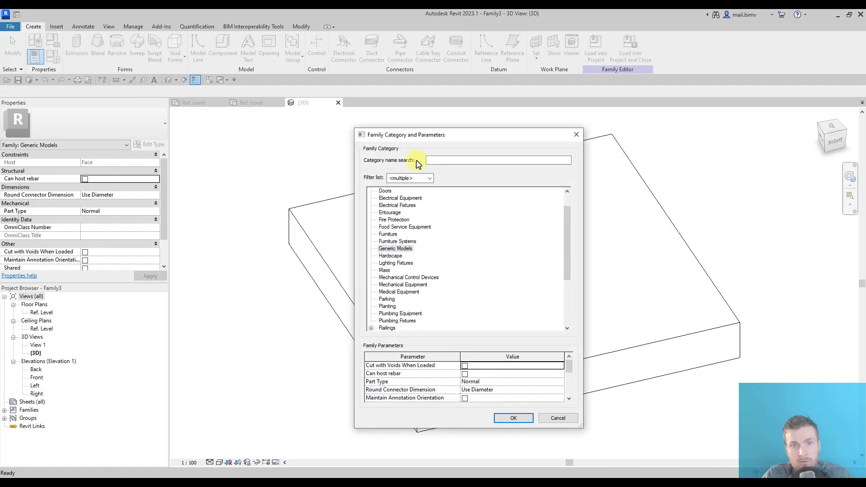
pyautogui.moveTo(433, 141); pyautogui.dragTo(289, 118)
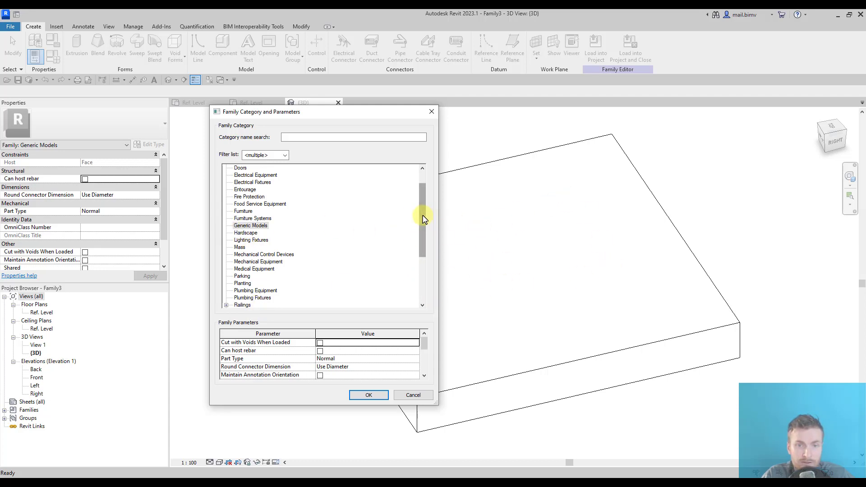
pyautogui.moveTo(424, 219); pyautogui.dragTo(420, 271)
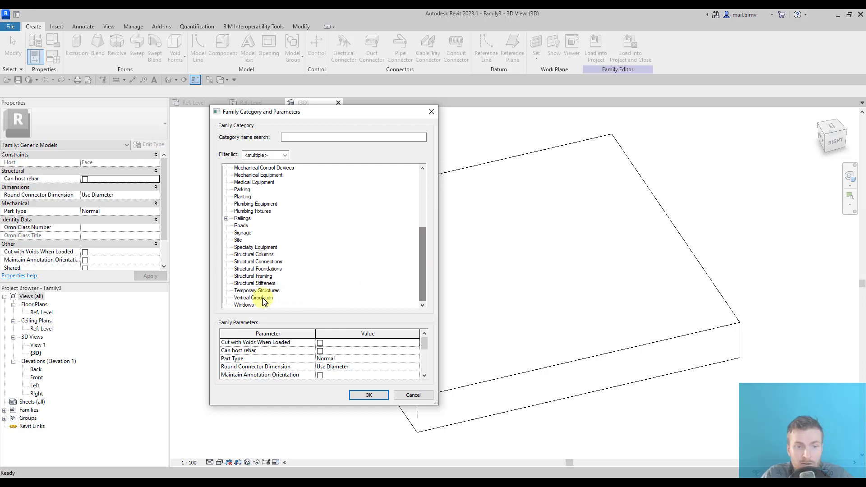
pyautogui.click(239, 306)
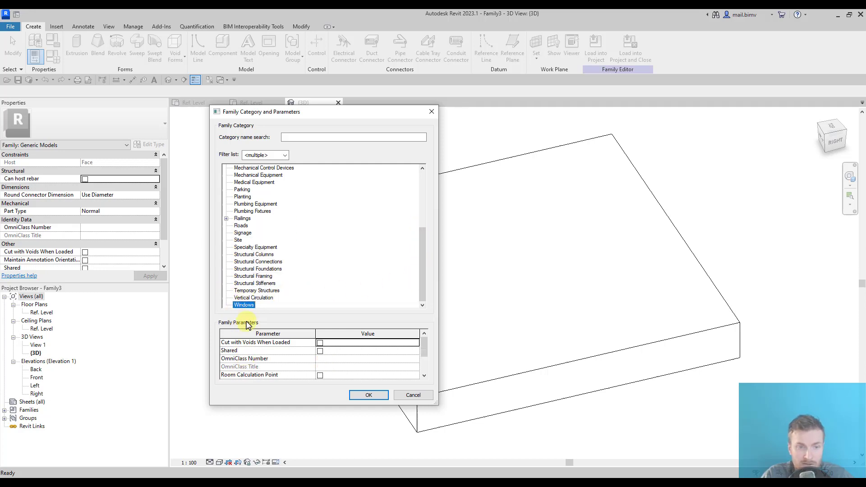
pyautogui.click(412, 396)
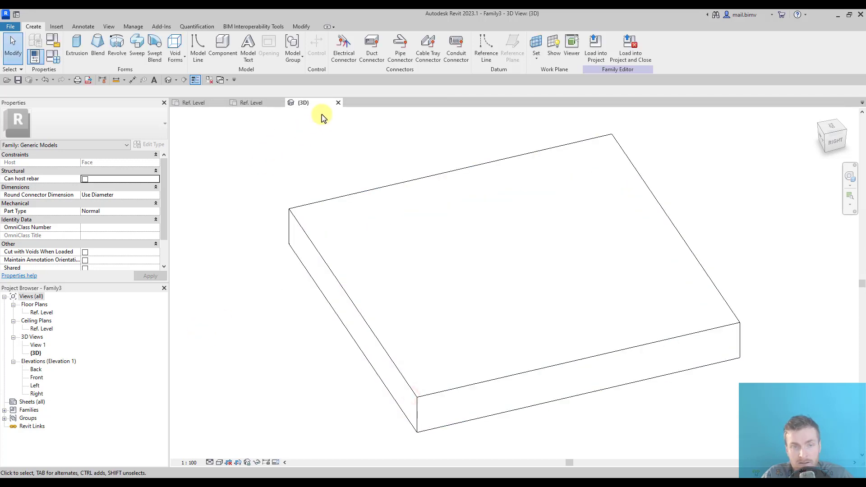
# - Close the 3D view and the face-based family without saving
pyautogui.click(338, 103)
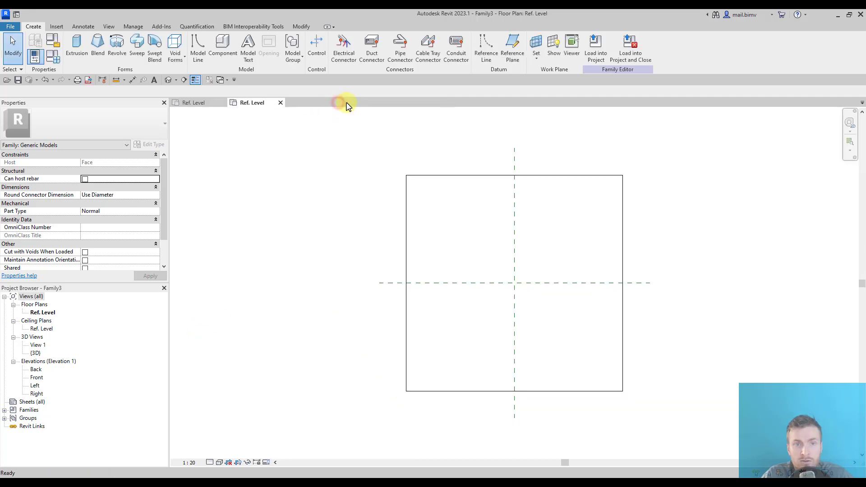
pyautogui.click(281, 103)
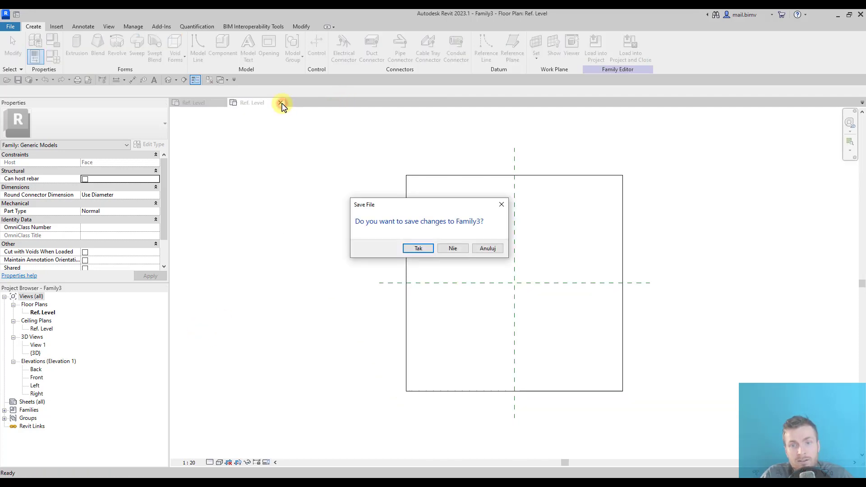
pyautogui.click(453, 249)
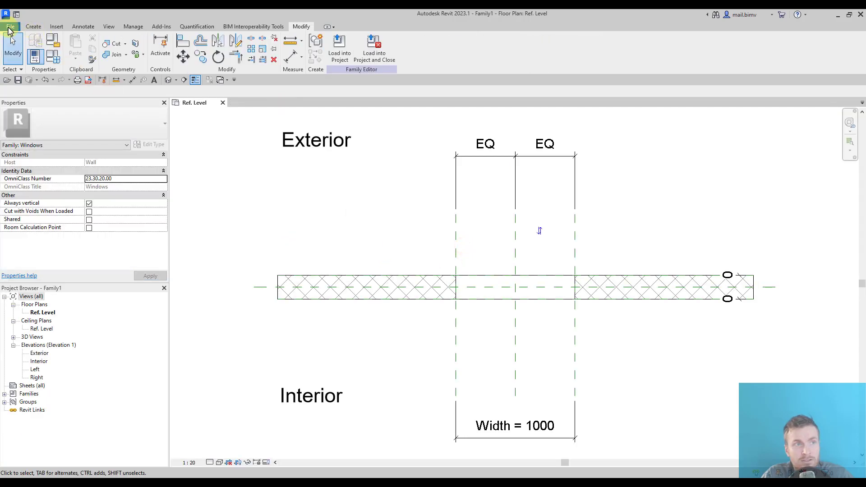
# - Create another family from Metric Window.rft in the English template folder
pyautogui.click(9, 29)
pyautogui.moveTo(50, 60)
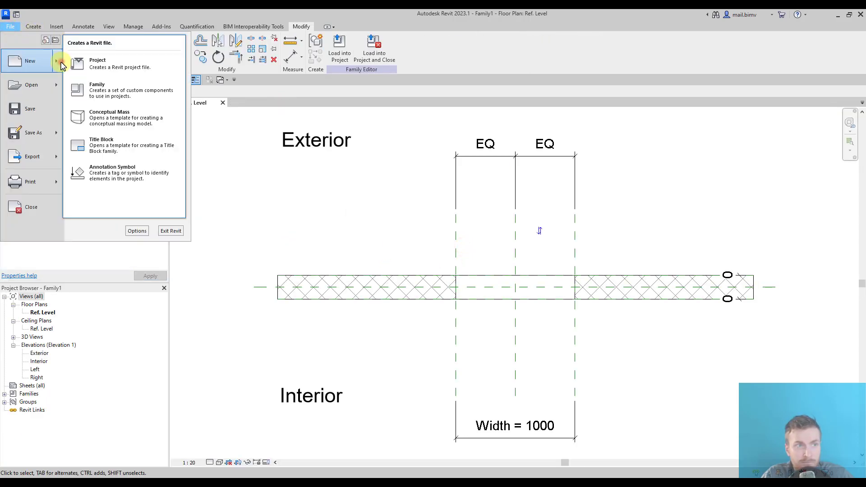
pyautogui.click(93, 95)
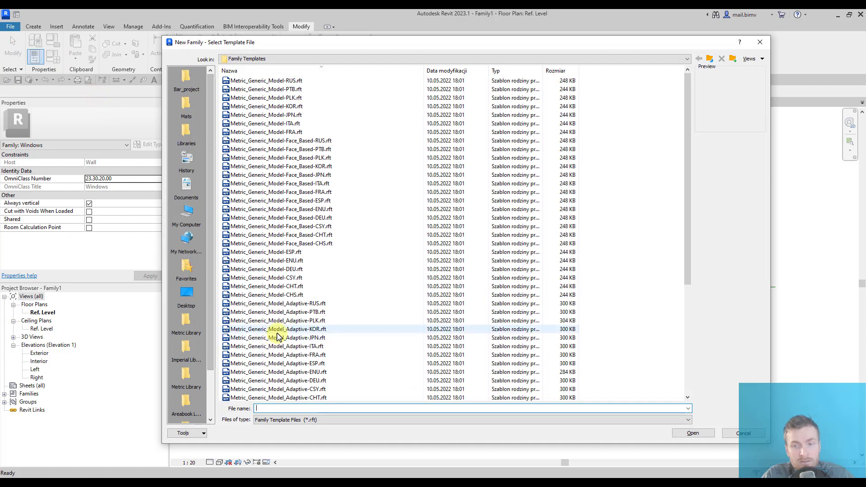
pyautogui.scroll(-6, 273, 334)
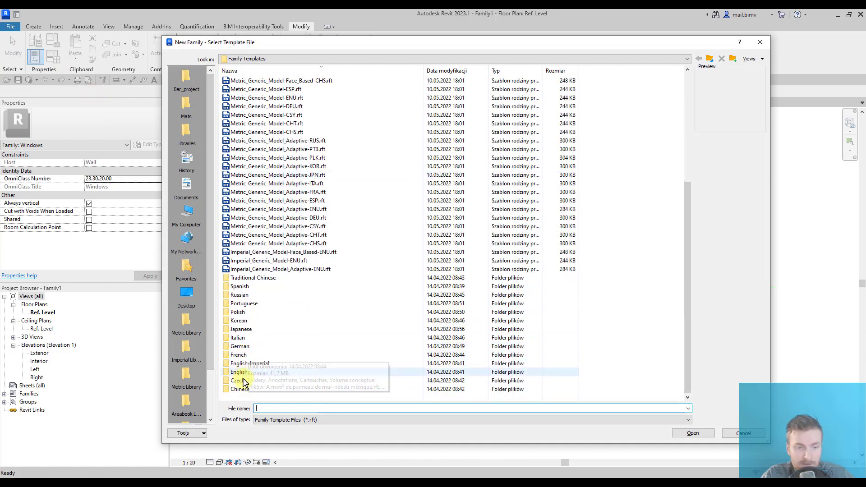
pyautogui.doubleClick(241, 372)
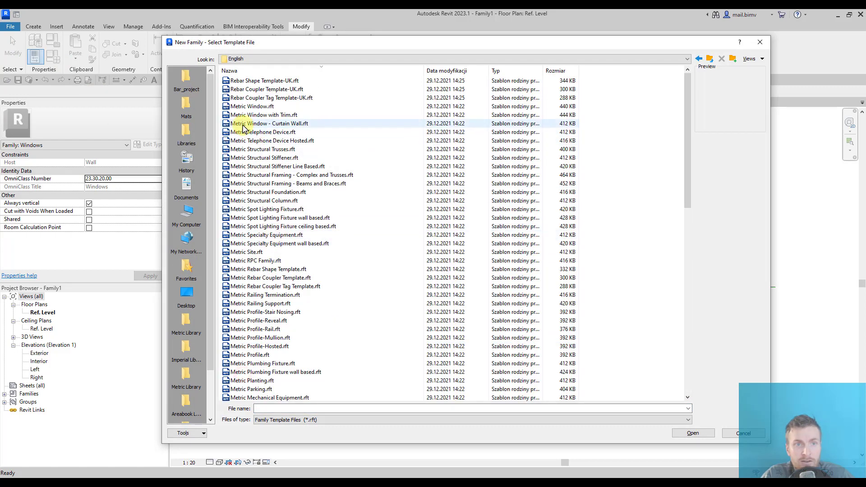
pyautogui.click(247, 107)
pyautogui.click(693, 434)
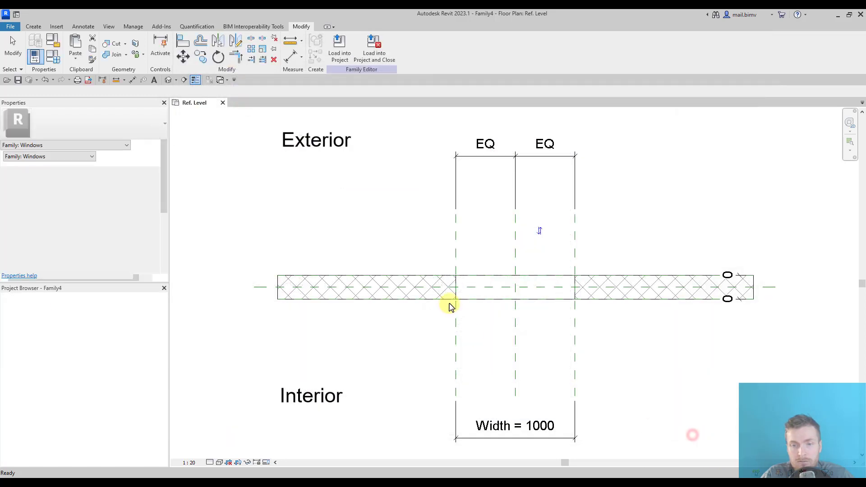
# - Check the new window family's category and parameters, then close both open window families without saving
pyautogui.click(57, 42)
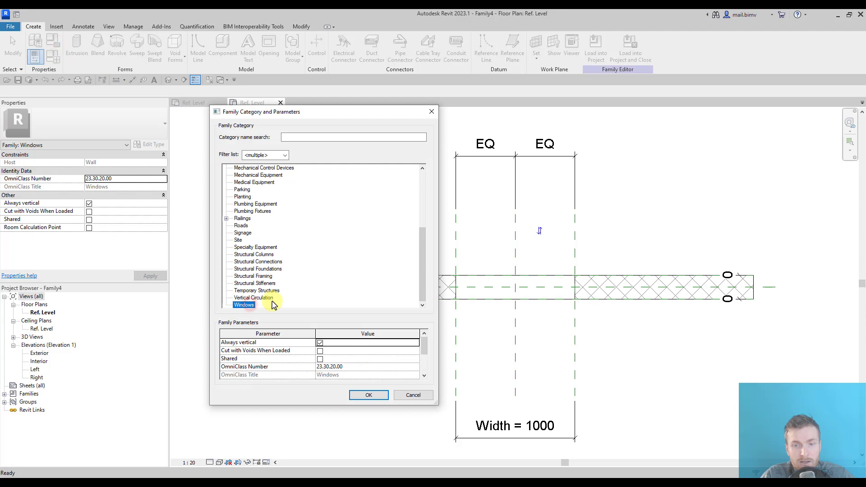
pyautogui.click(413, 395)
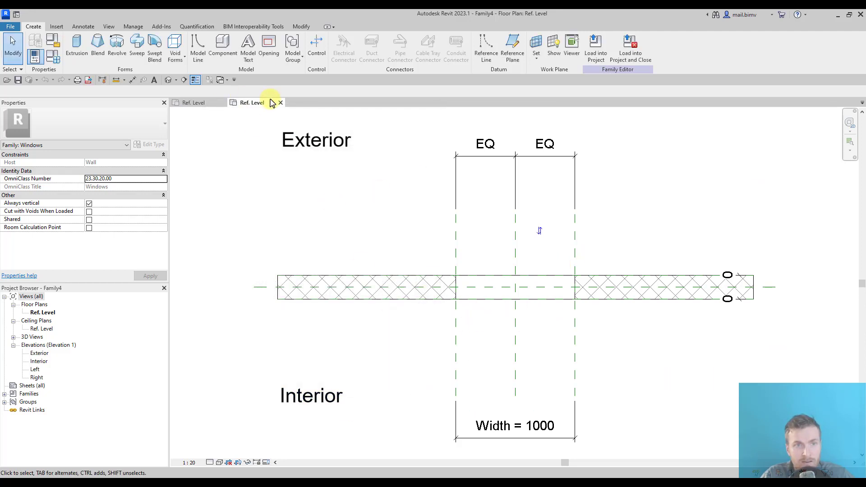
pyautogui.click(280, 104)
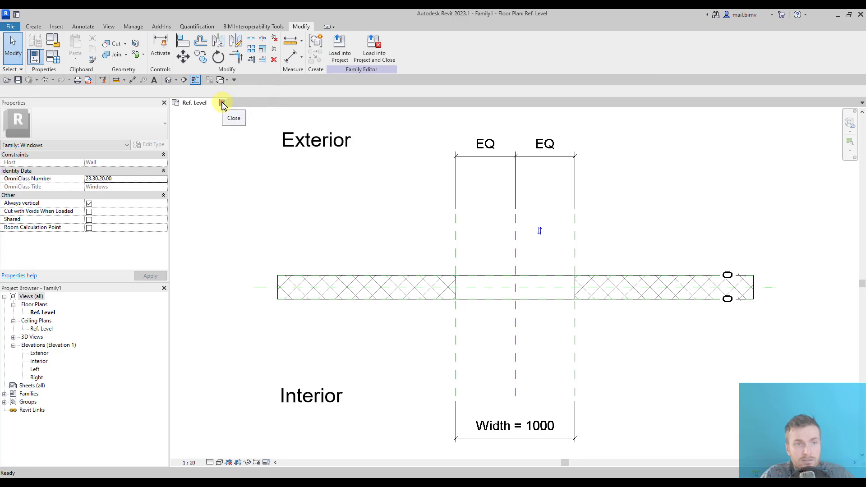
pyautogui.click(223, 103)
pyautogui.click(459, 250)
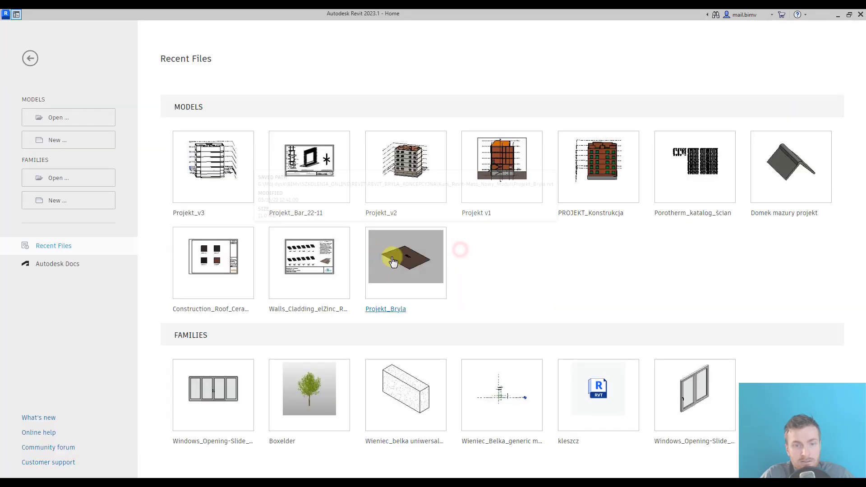
# - Start a new family and select Metric Generic Model.rft in the English template folder
pyautogui.click(55, 204)
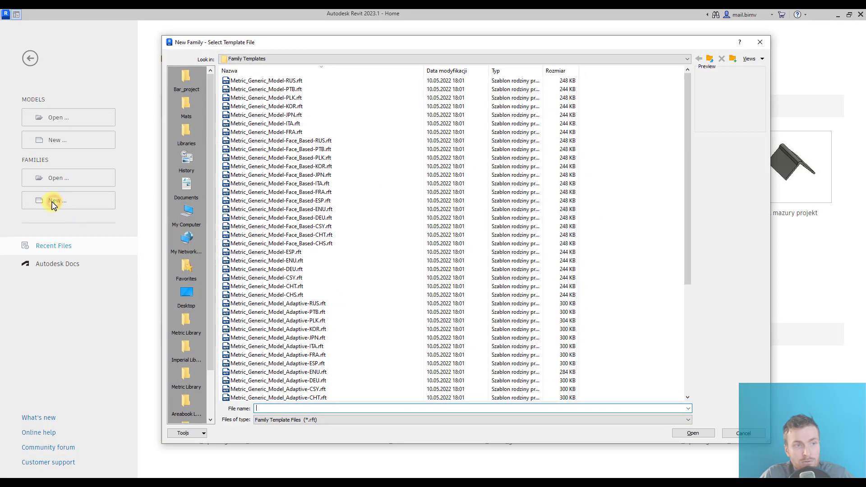
pyautogui.scroll(-5, 309, 204)
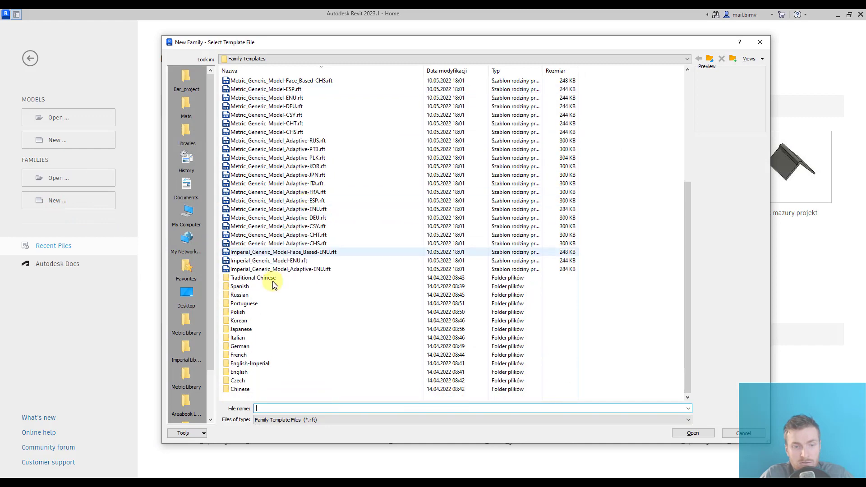
pyautogui.doubleClick(245, 373)
pyautogui.scroll(-6, 246, 374)
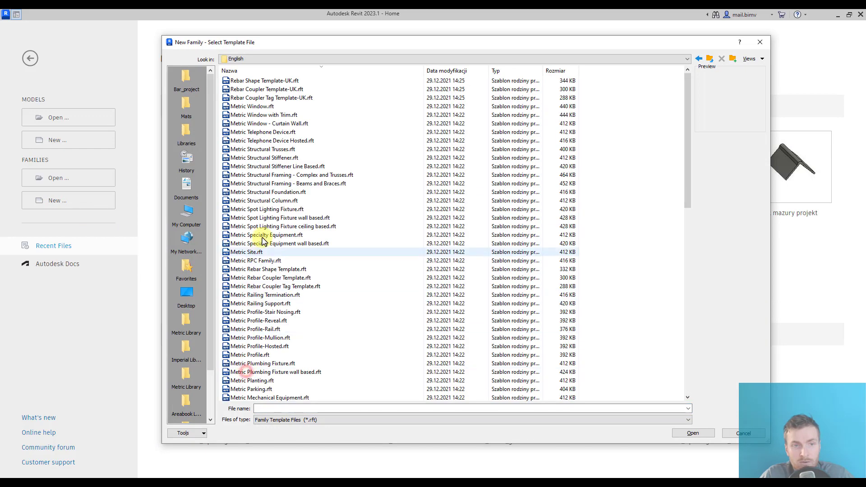
pyautogui.click(269, 321)
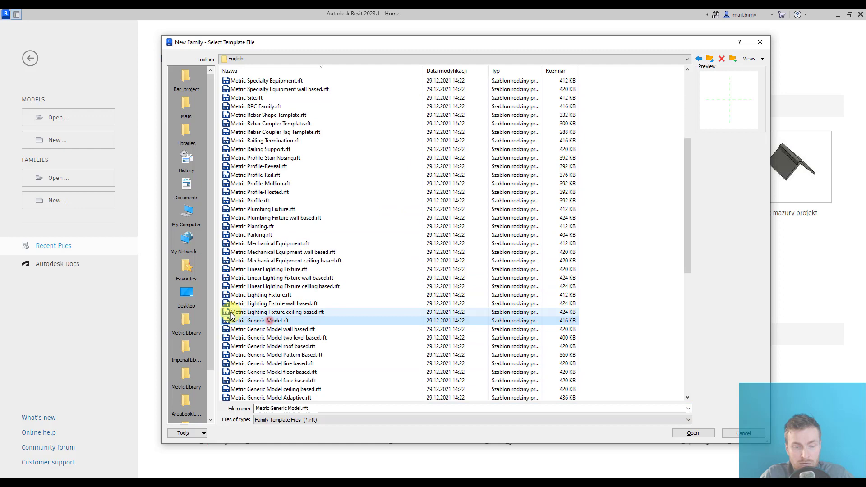
# - Add the English template folder to the dialog's Places and create the family from Metric Generic Model.rft
pyautogui.scroll(6, 241, 273)
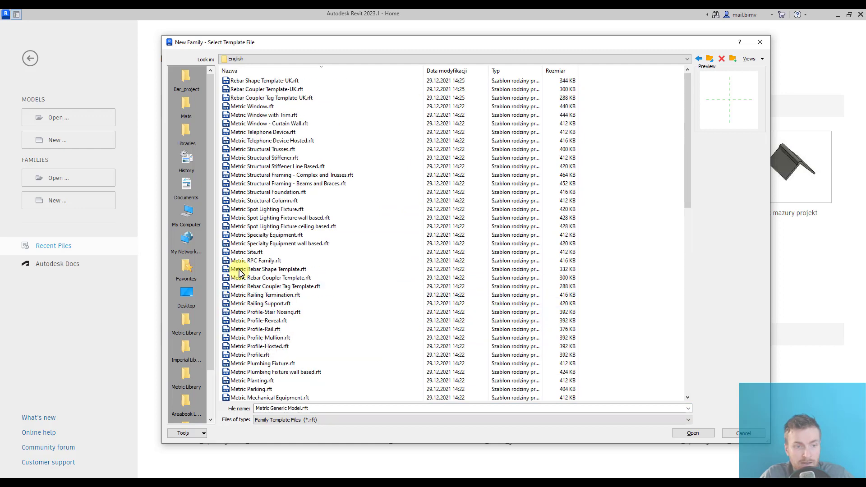
pyautogui.click(191, 434)
pyautogui.click(193, 444)
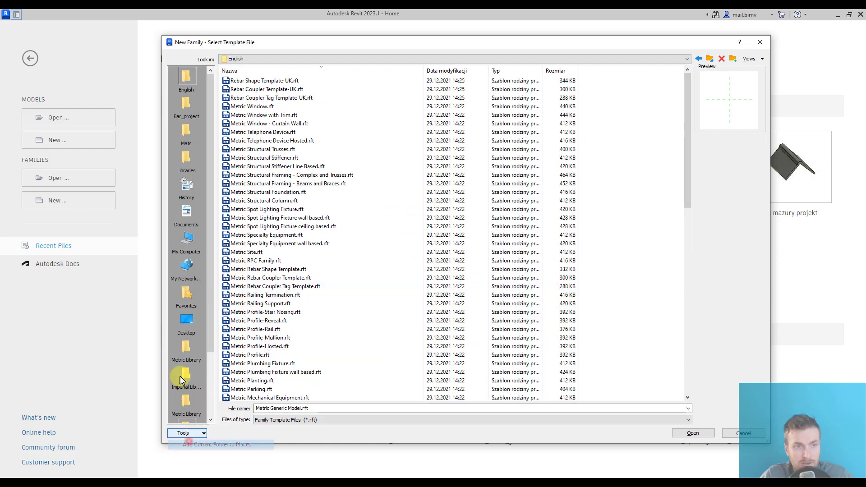
pyautogui.scroll(-3, 271, 343)
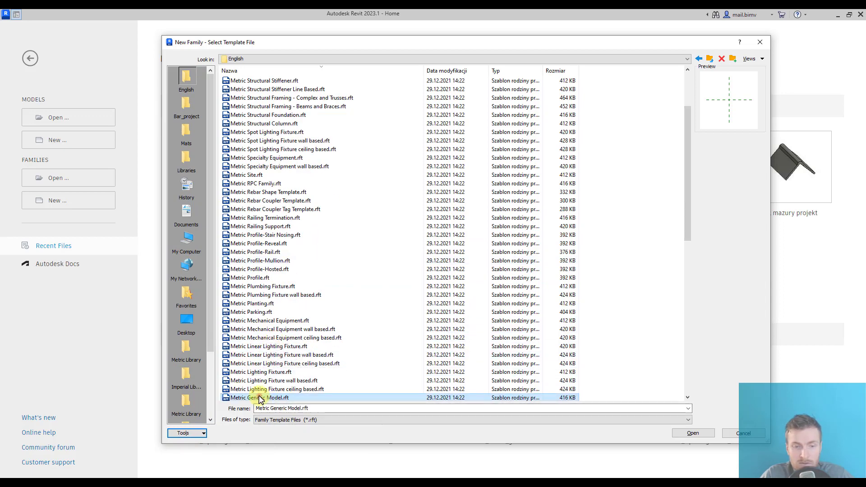
pyautogui.click(686, 433)
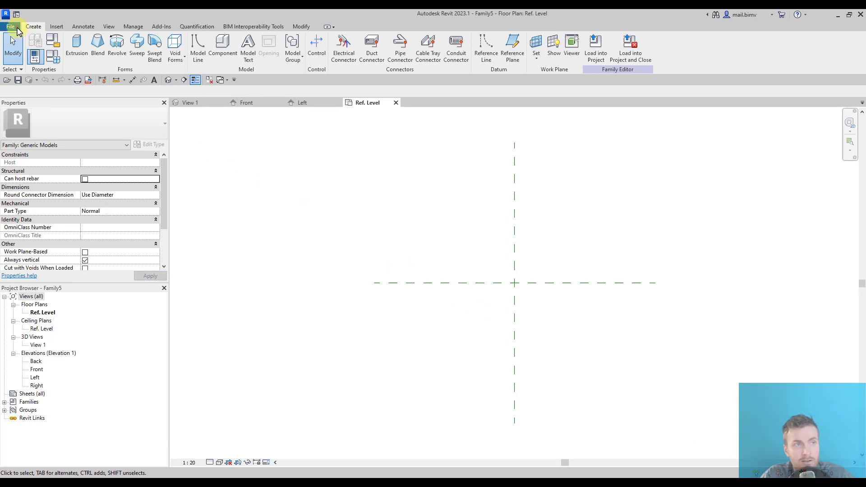
# - Set the default path for family template files to the English folder inside Family Templates in the program options
pyautogui.click(12, 27)
pyautogui.click(137, 231)
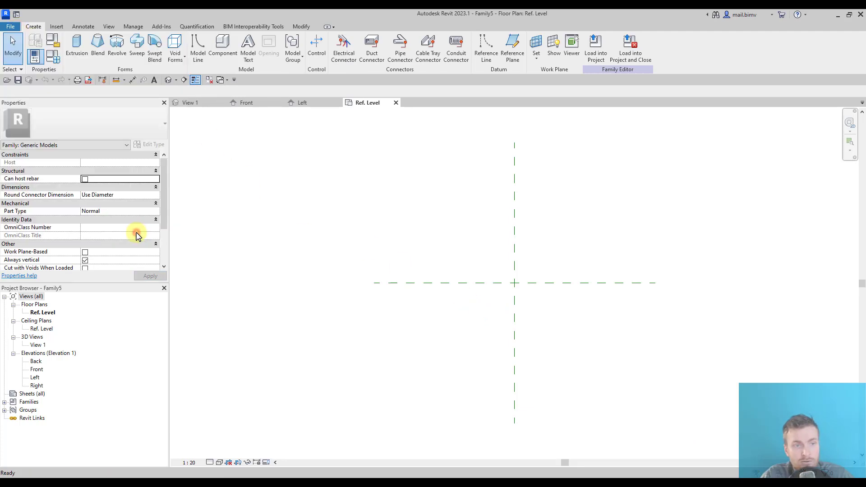
pyautogui.click(352, 148)
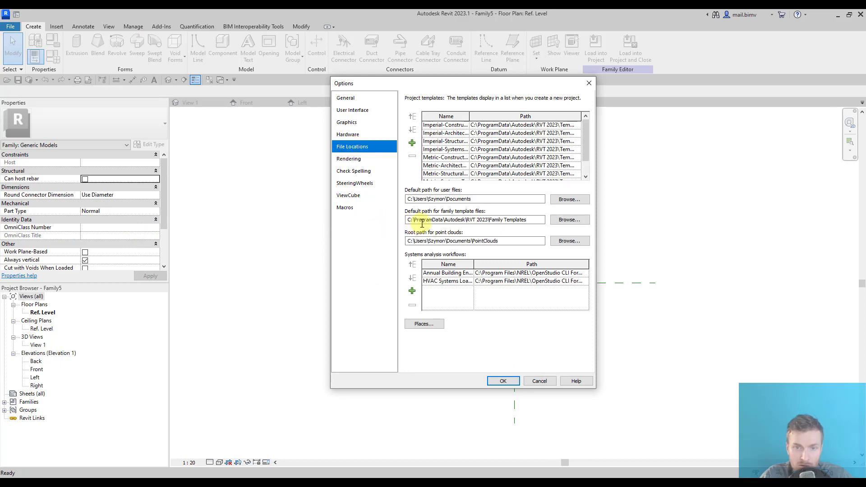
pyautogui.click(567, 221)
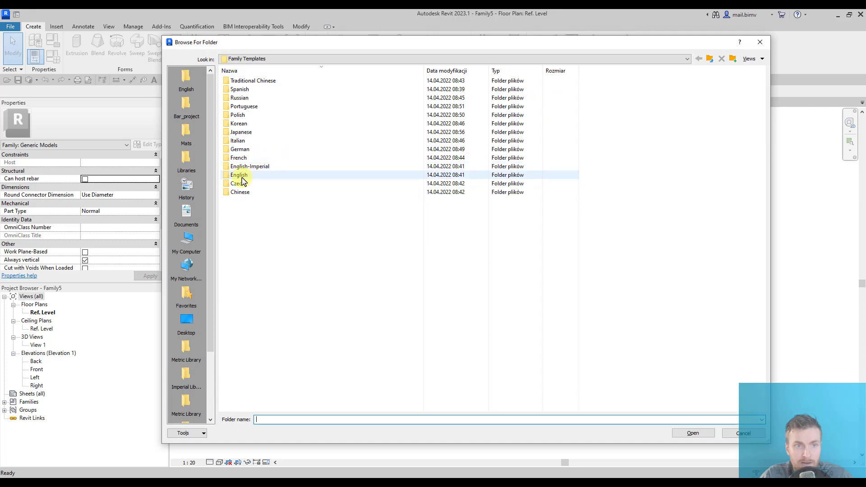
pyautogui.doubleClick(244, 177)
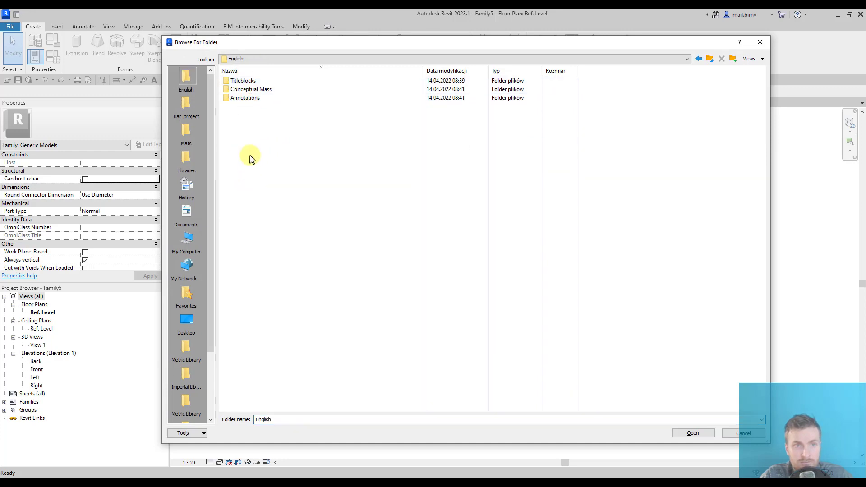
pyautogui.click(689, 434)
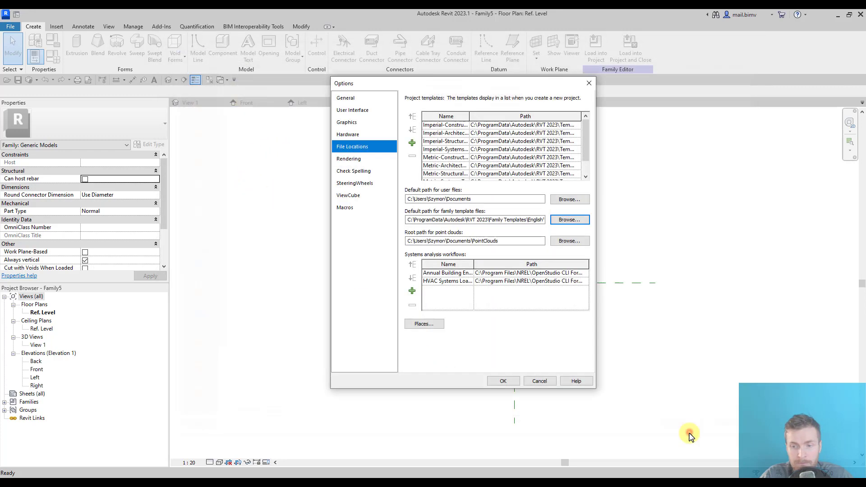
pyautogui.click(501, 381)
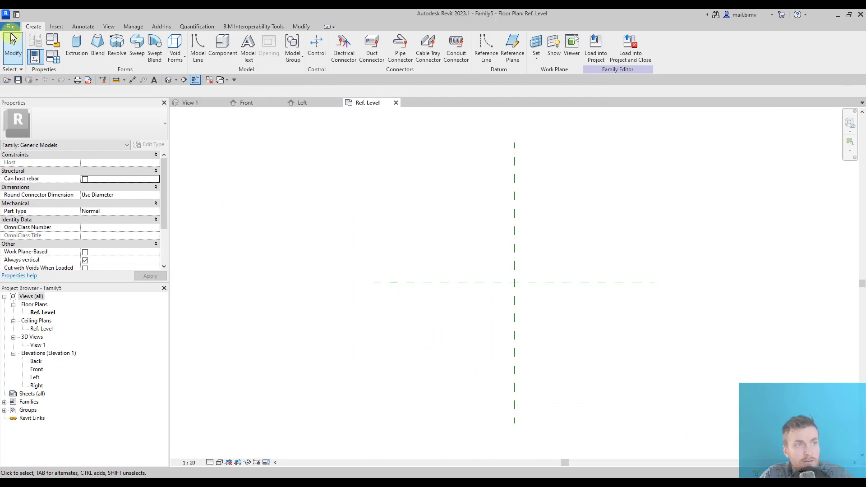
# - Start a new family and look through the templates offered in the default English folder
pyautogui.click(11, 28)
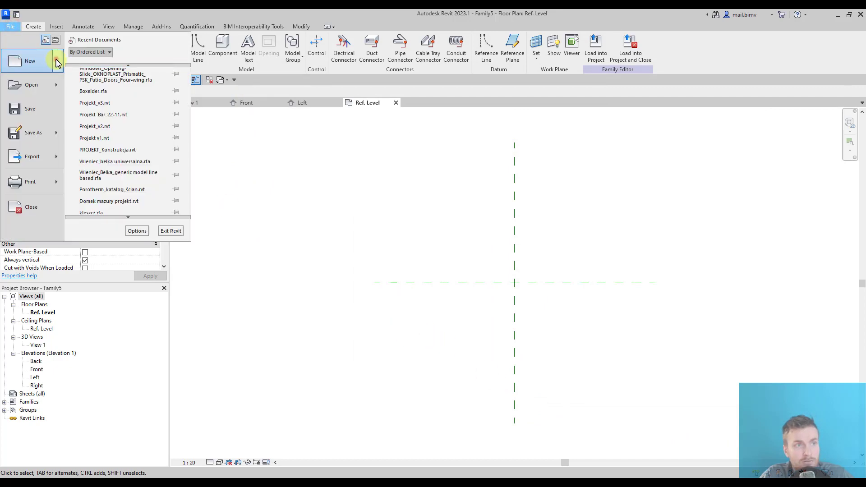
pyautogui.moveTo(58, 63)
pyautogui.click(97, 91)
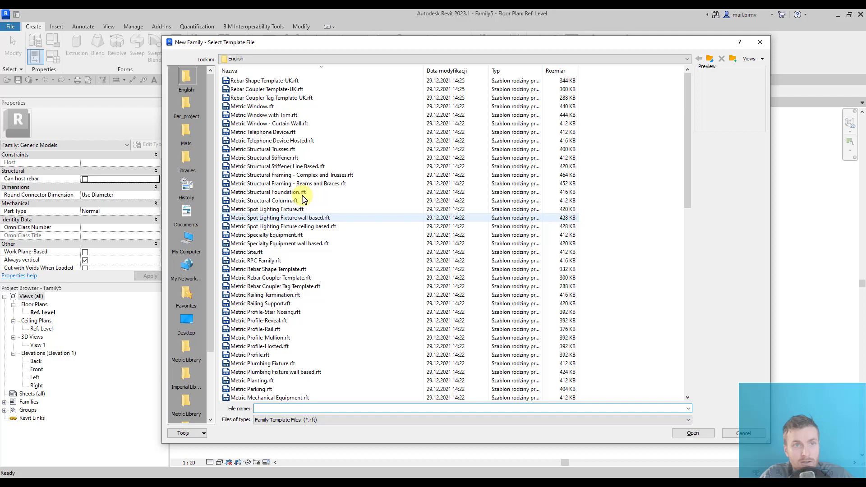
pyautogui.scroll(-5, 302, 221)
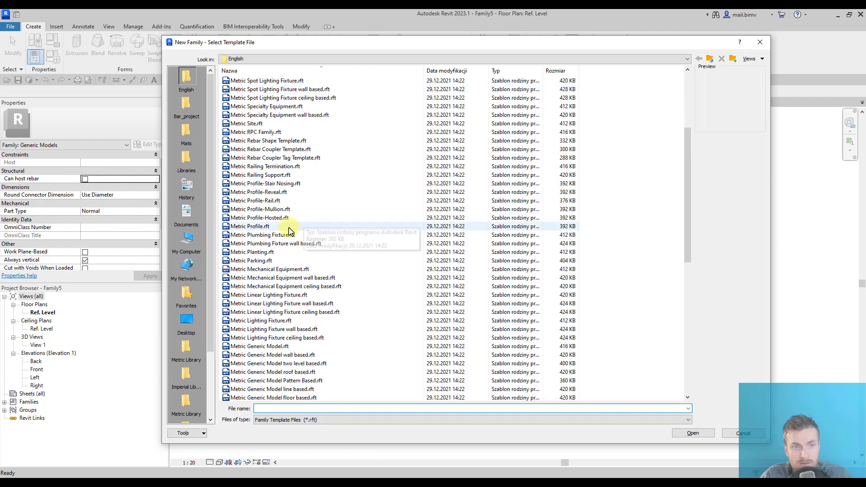
pyautogui.scroll(5, 288, 231)
pyautogui.scroll(-20, 279, 234)
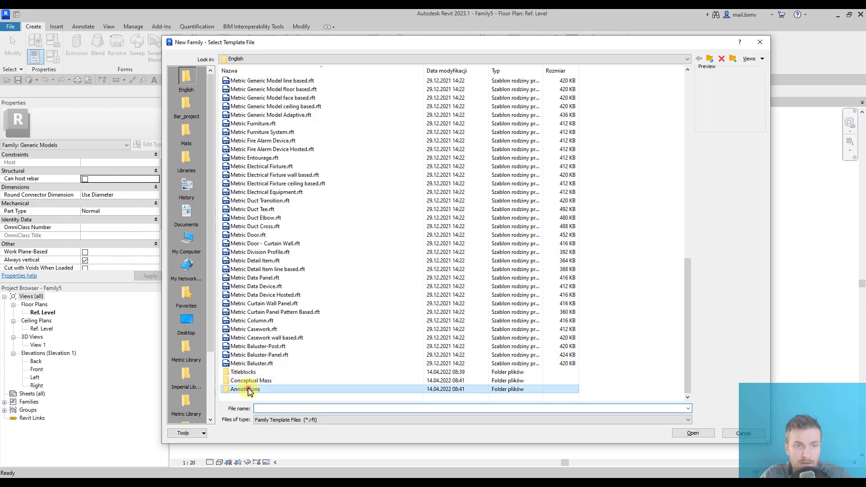
# - Open the Annotations template folder and preview Metric Generic Tag.rft and Metric Elevation Mark Body.rft
pyautogui.doubleClick(252, 391)
pyautogui.click(241, 158)
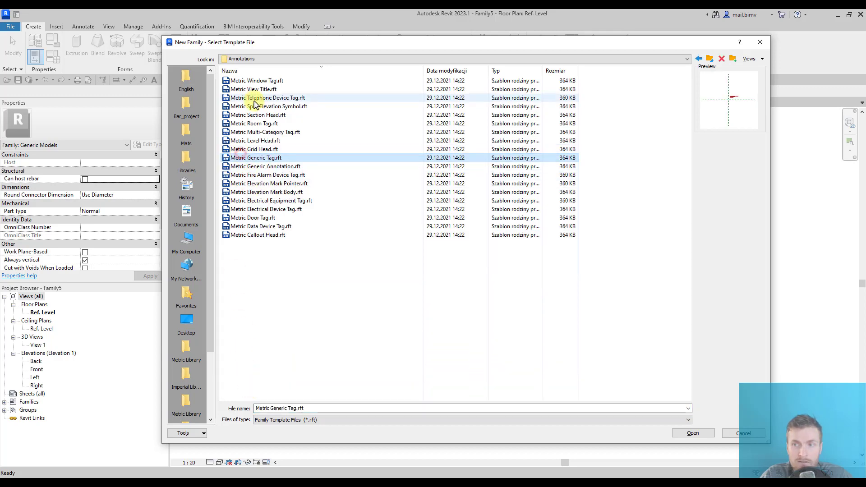
pyautogui.click(260, 192)
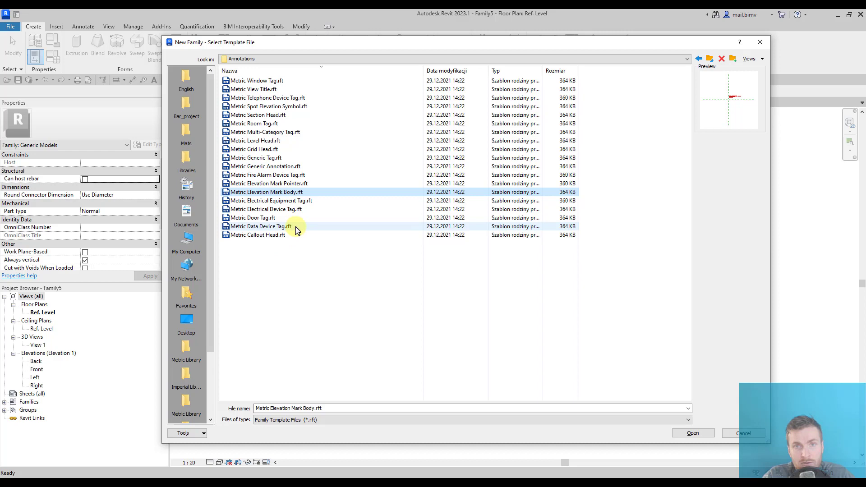
# - Preview Metric Mass.rft in the English Conceptual Mass folder, then cancel the template selection without creating a family
pyautogui.click(708, 61)
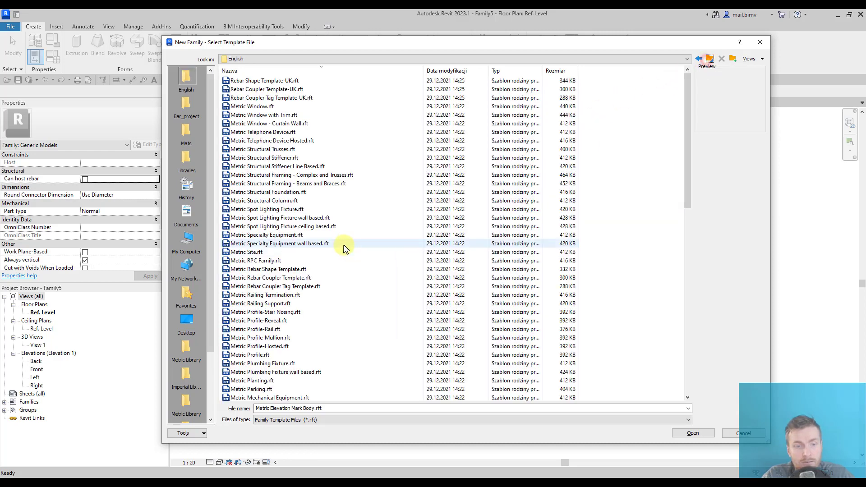
pyautogui.scroll(-15, 343, 246)
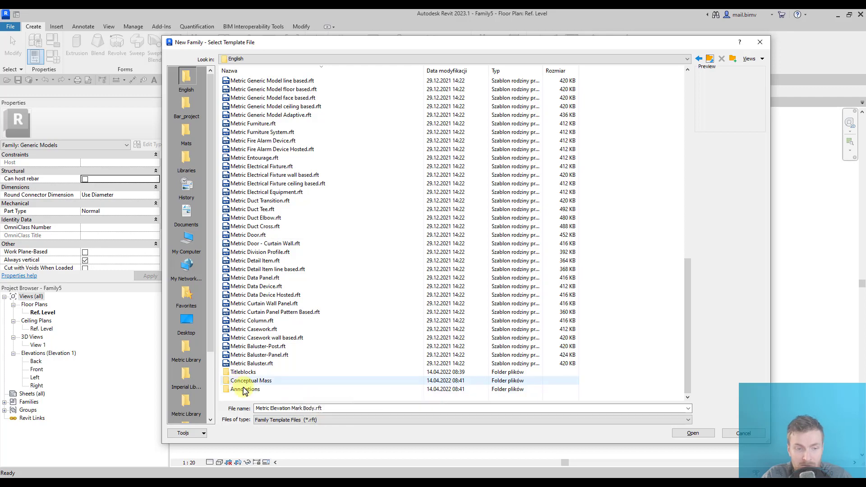
pyautogui.doubleClick(246, 382)
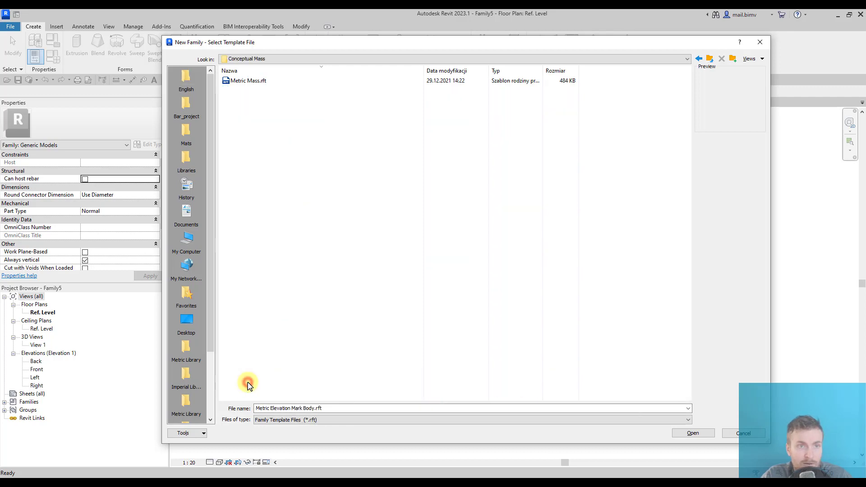
pyautogui.click(248, 84)
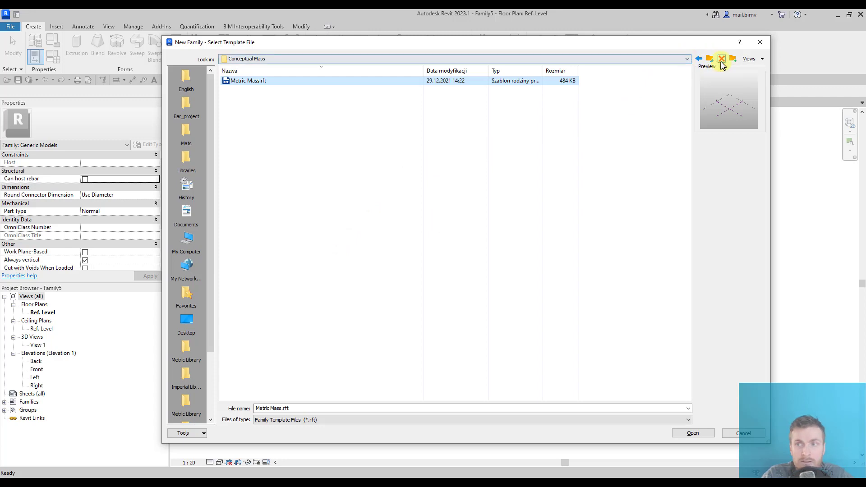
pyautogui.click(743, 434)
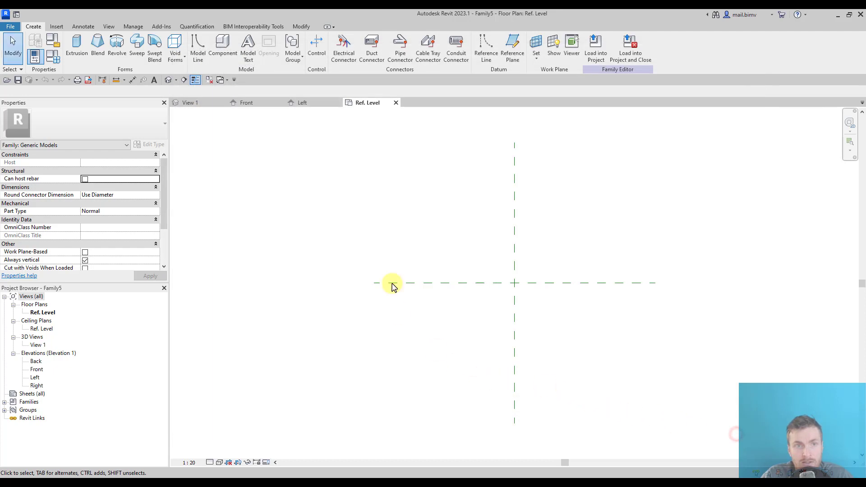
pyautogui.moveTo(433, 303); pyautogui.dragTo(374, 319, button='middle')
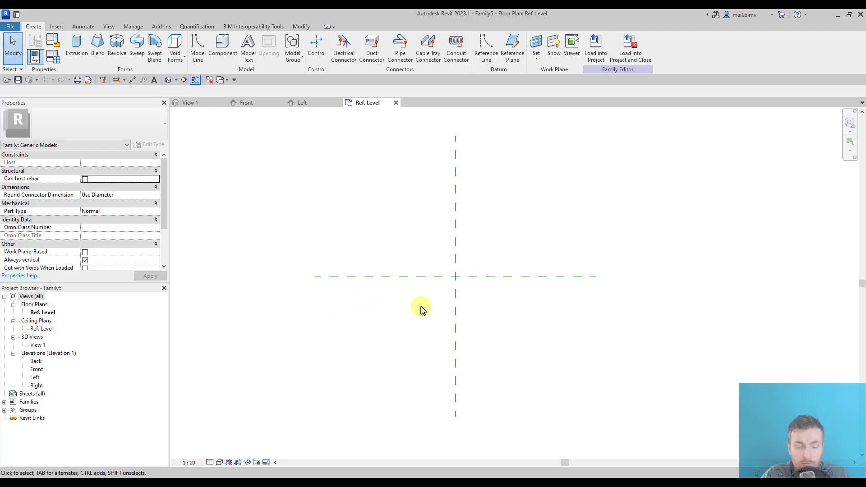